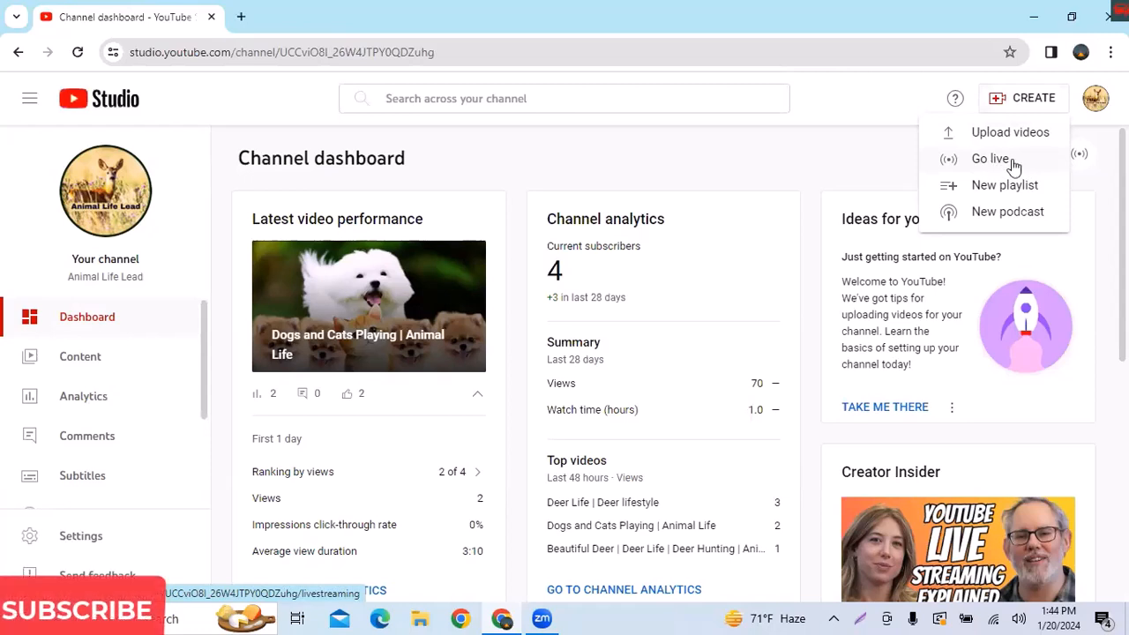
Start a new video upload and choose the Penguin Life video file from the Desktop folder.
left_click(882, 174)
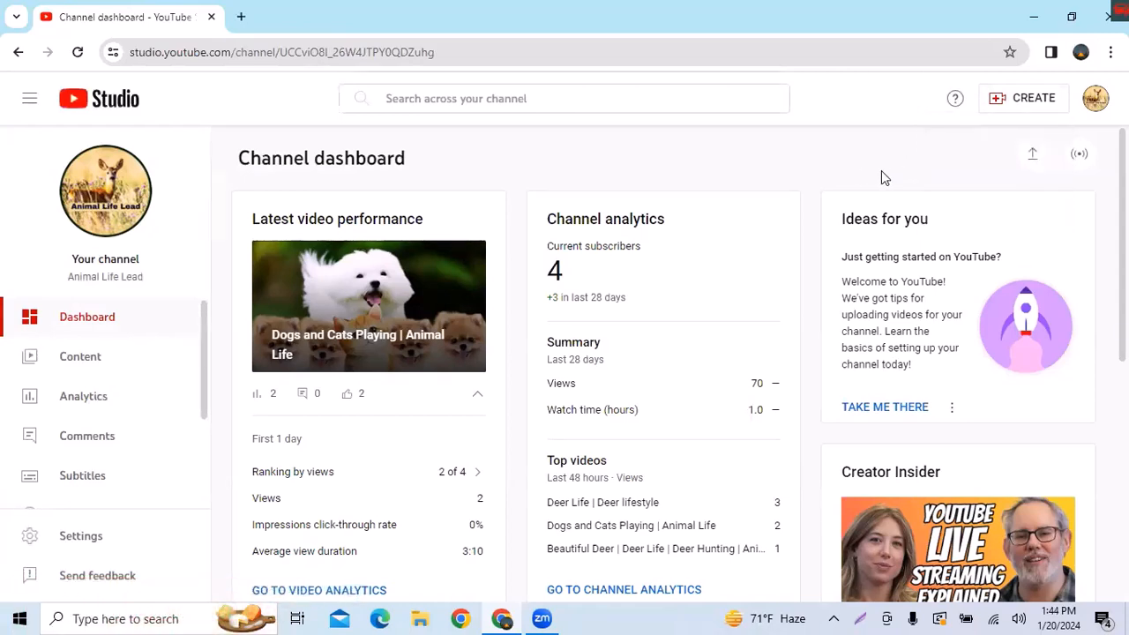
left_click(1033, 156)
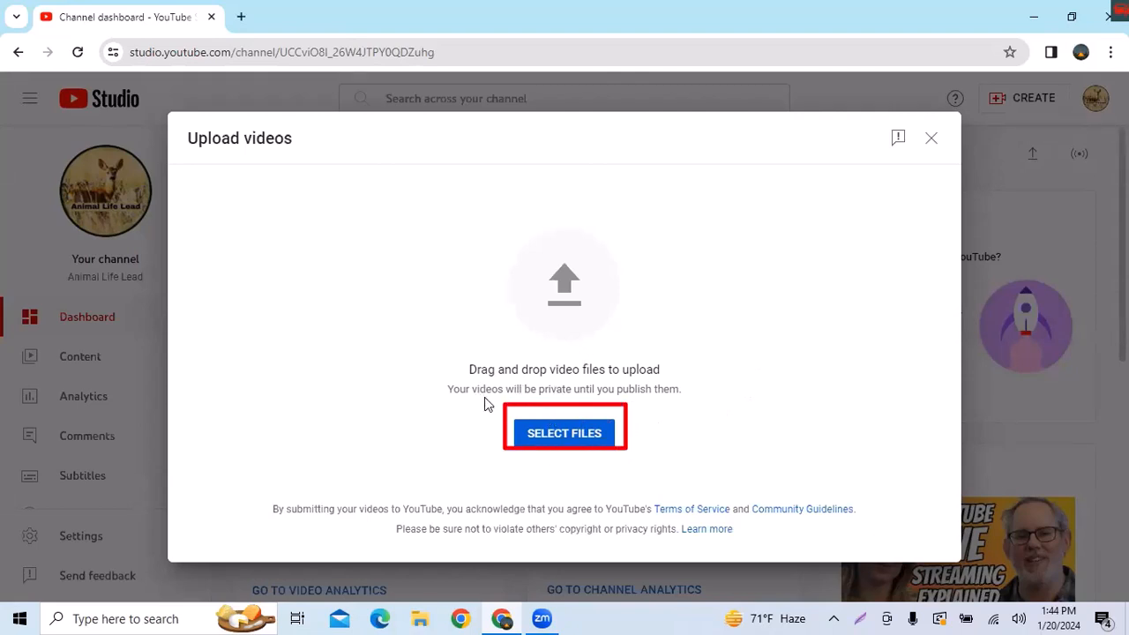
left_click(567, 432)
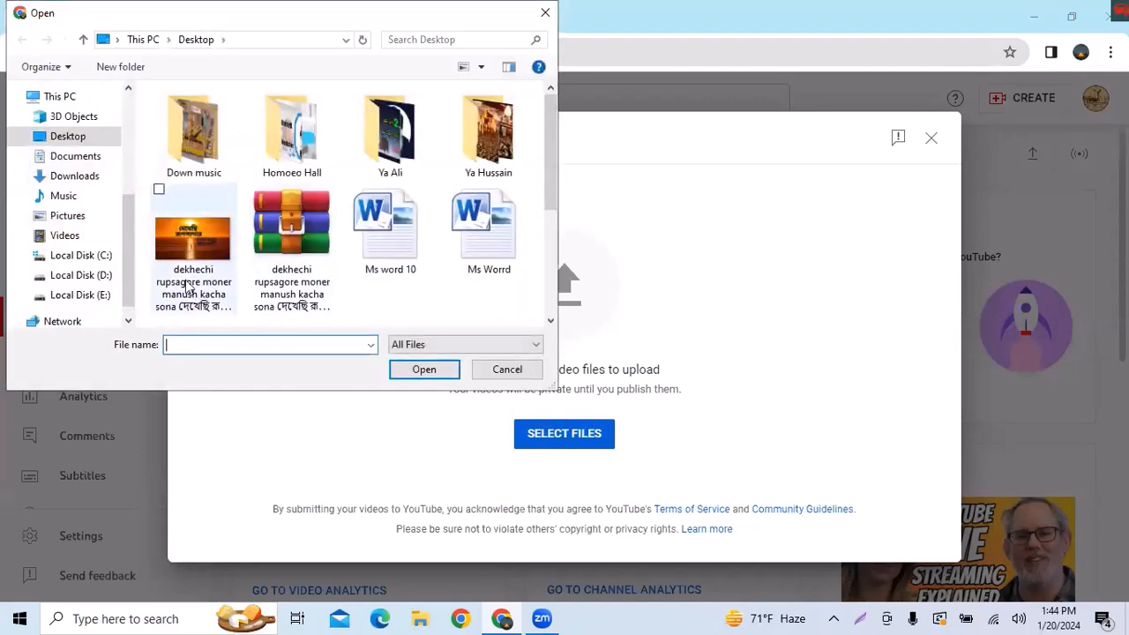
left_click_drag(129, 236, 123, 129)
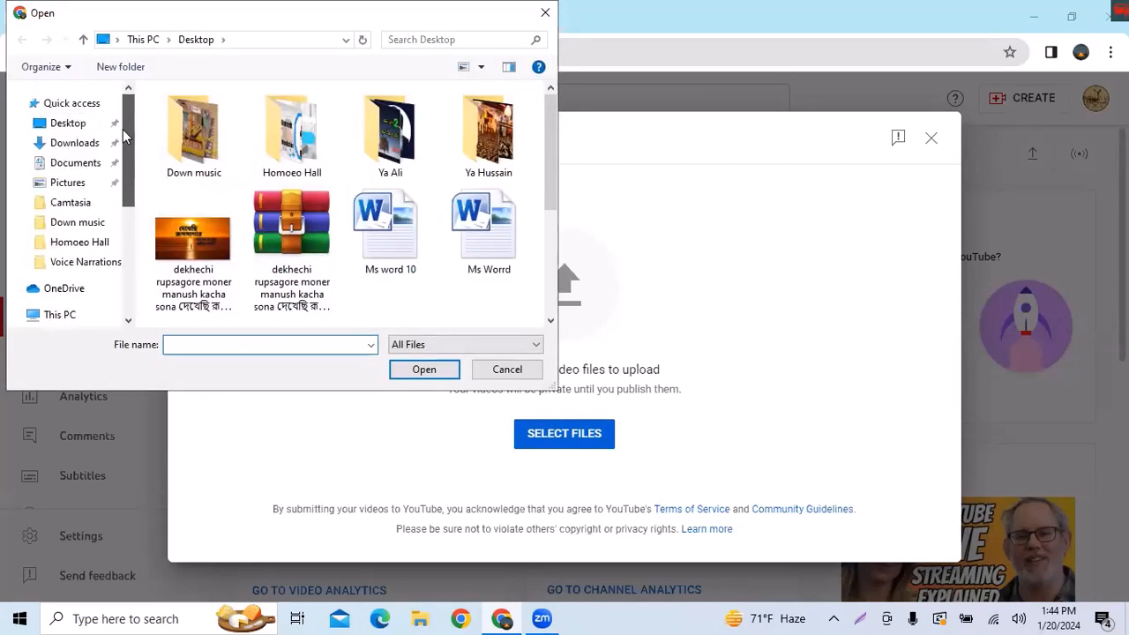
left_click(70, 128)
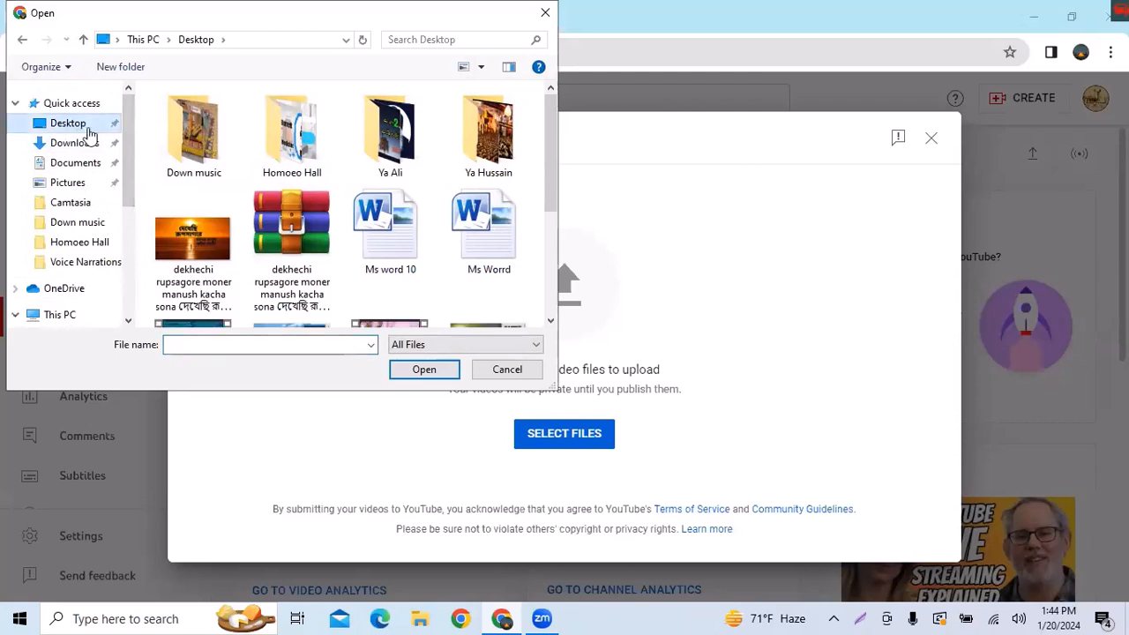
left_click_drag(548, 136, 548, 225)
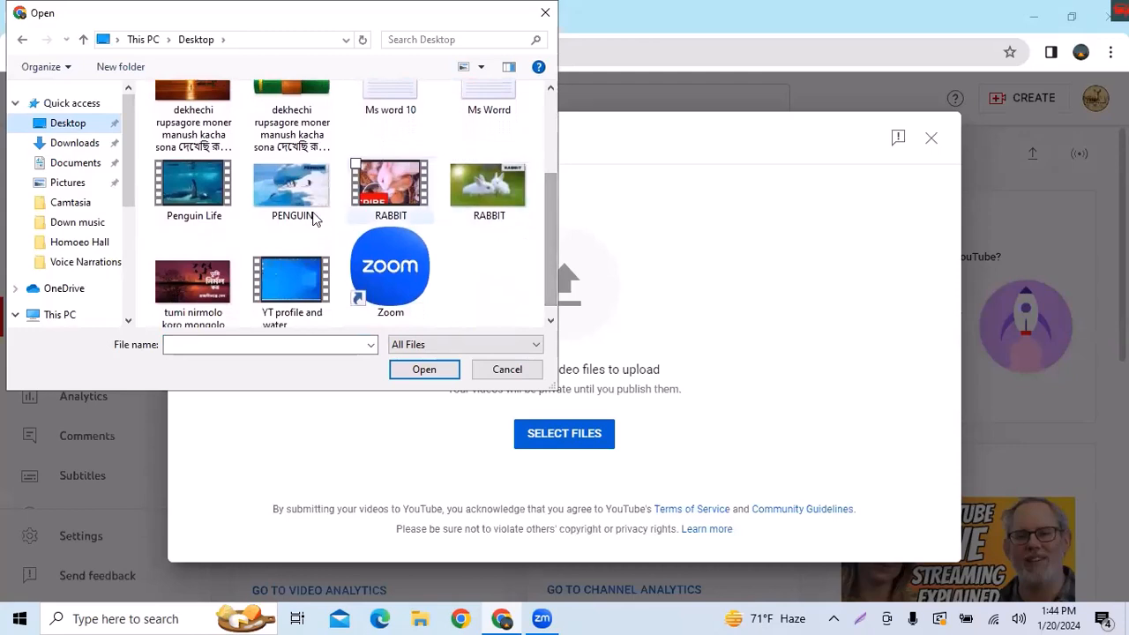
left_click(194, 194)
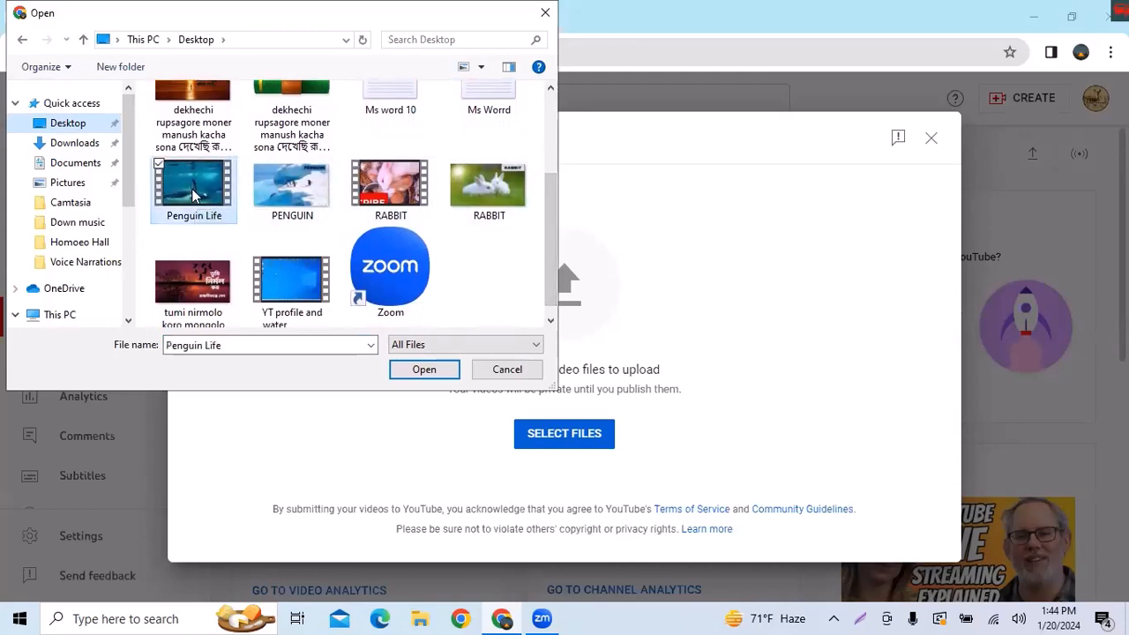
left_click(431, 374)
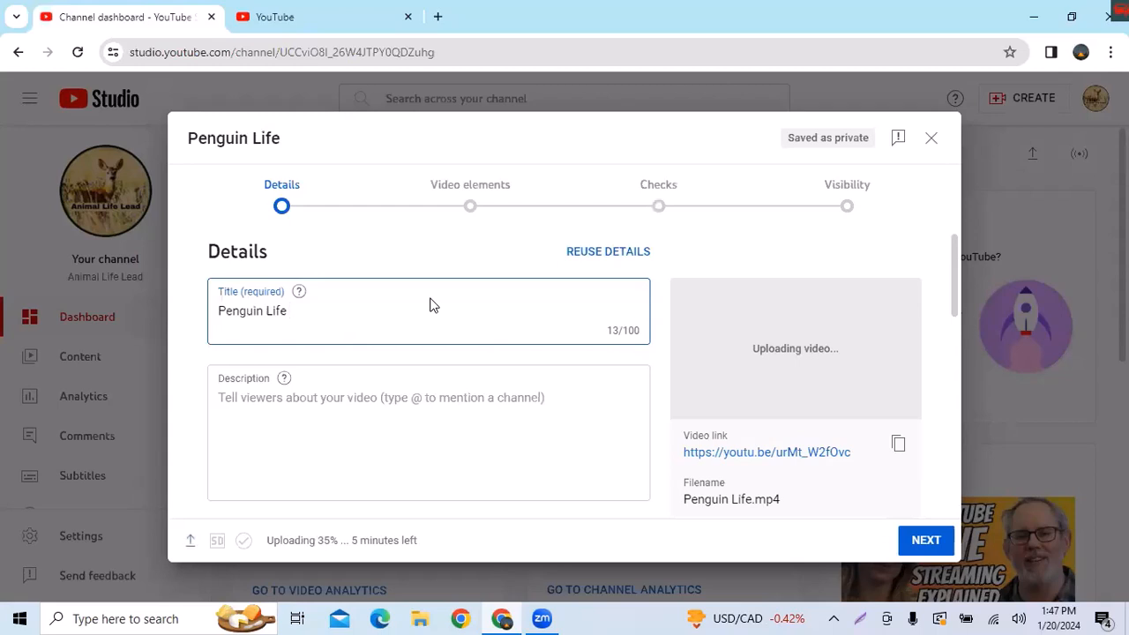
Extend the video title to read "Penguin Life | Animal Life Style".
type("| Animal Li")
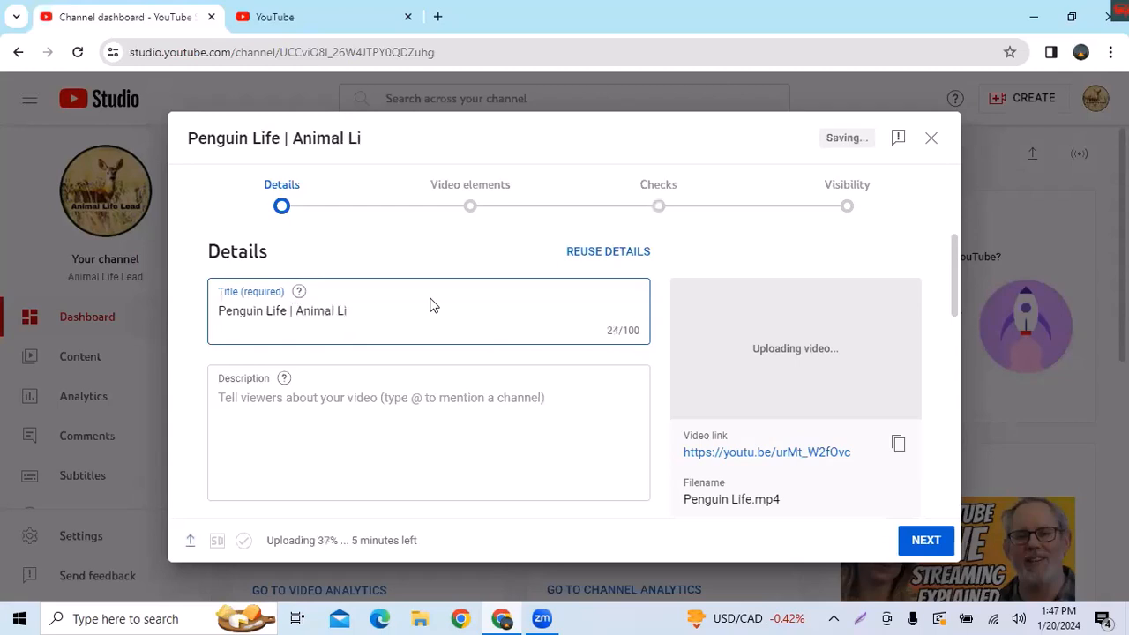
type("fe Style")
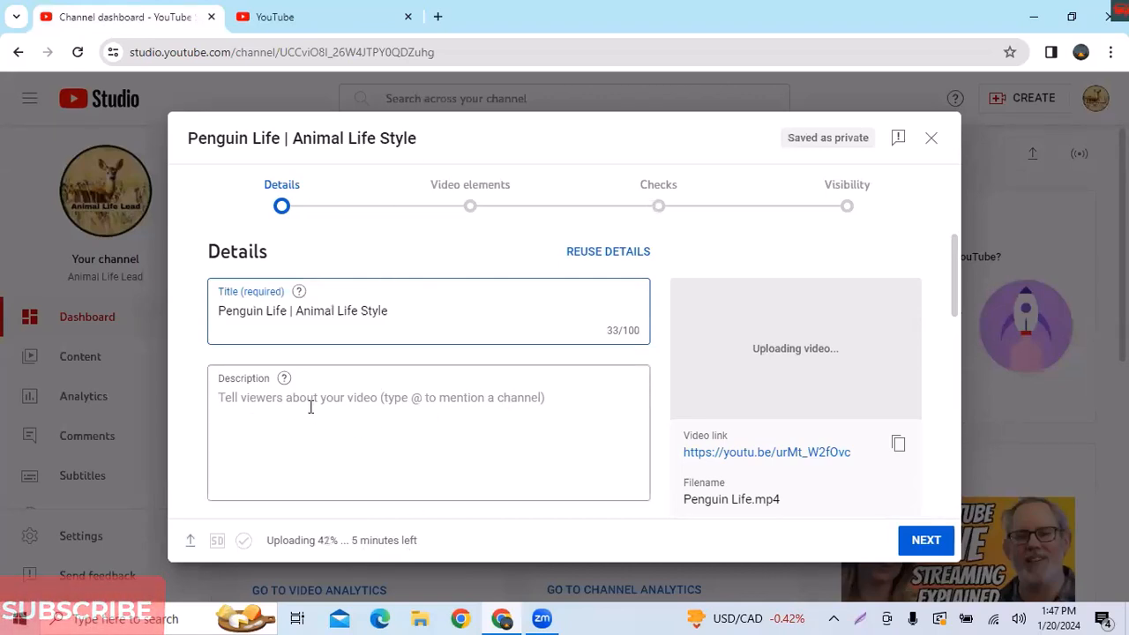
Copy the entire penguin text from the open Notepad document into the video's description and look through it.
left_click(221, 394)
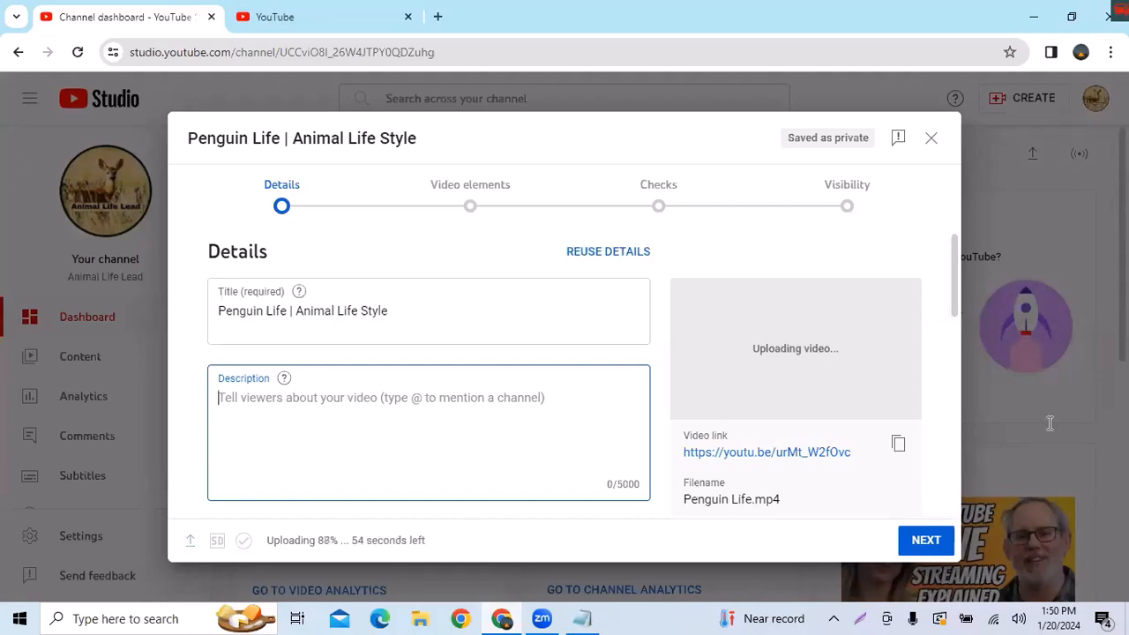
key("alt+Tab")
scroll(442, 269, "up", 8)
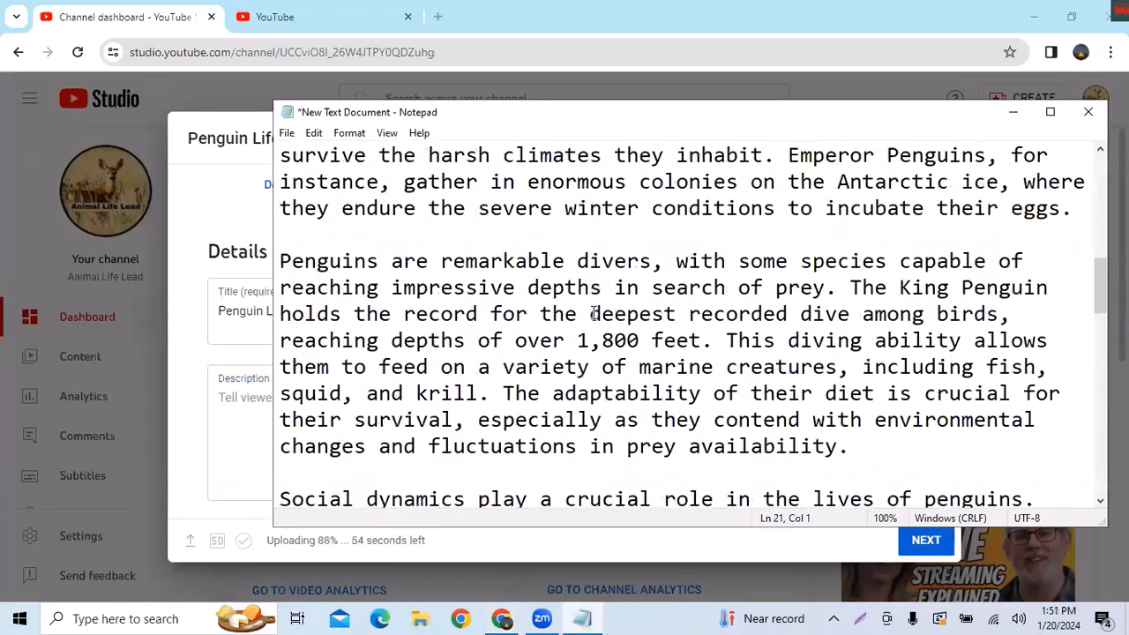
scroll(442, 270, "up", 5)
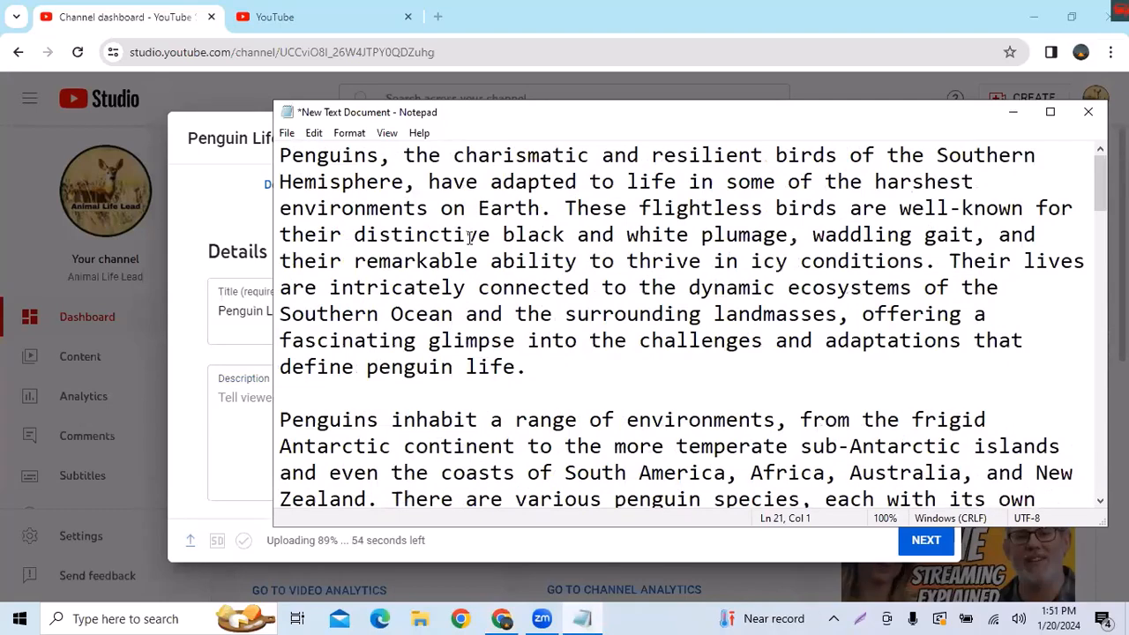
key("ctrl+a")
right_click(777, 213)
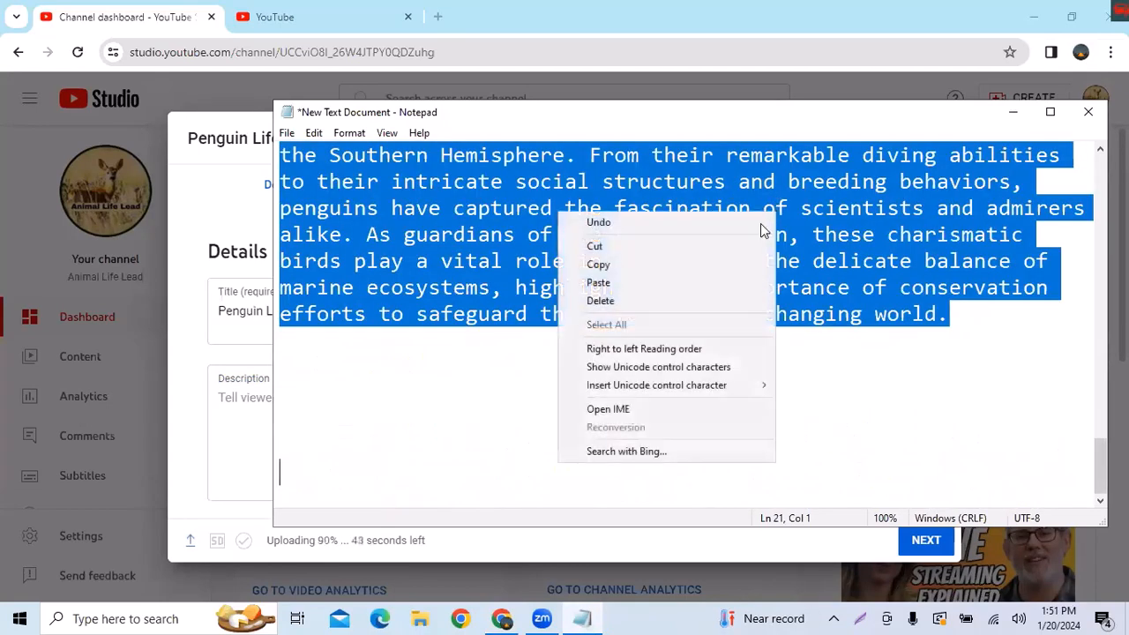
left_click(618, 264)
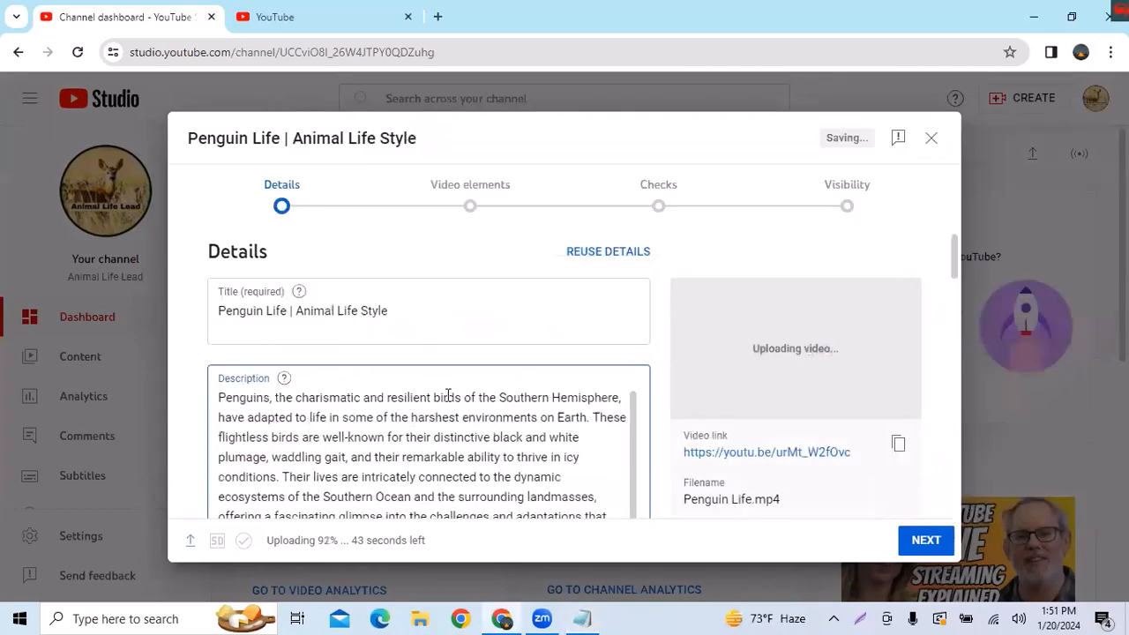
scroll(482, 449, "down", 3)
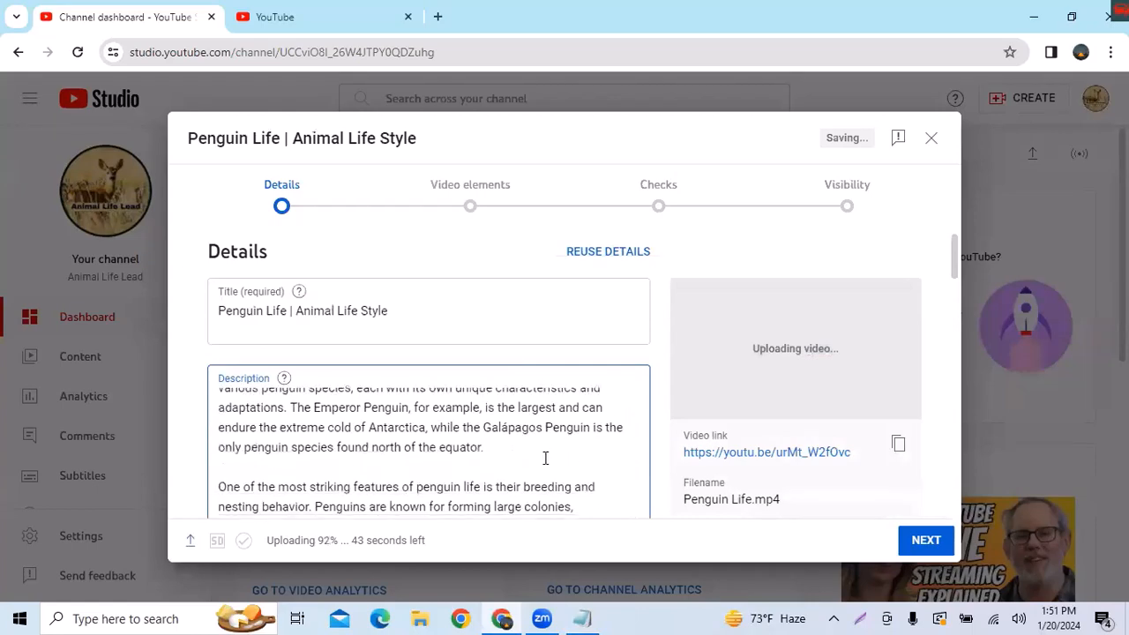
scroll(533, 458, "down", 2)
scroll(524, 454, "up", 6)
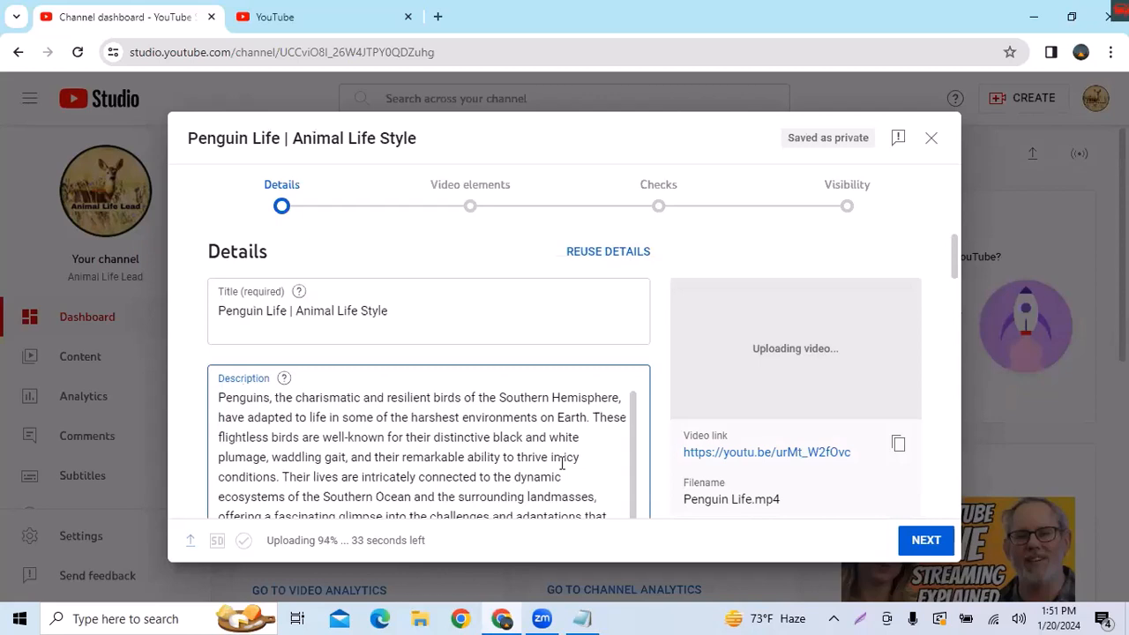
Search the page for the keyword "Penguin" to check its use in the title and description, and close the search.
key("ctrl+f")
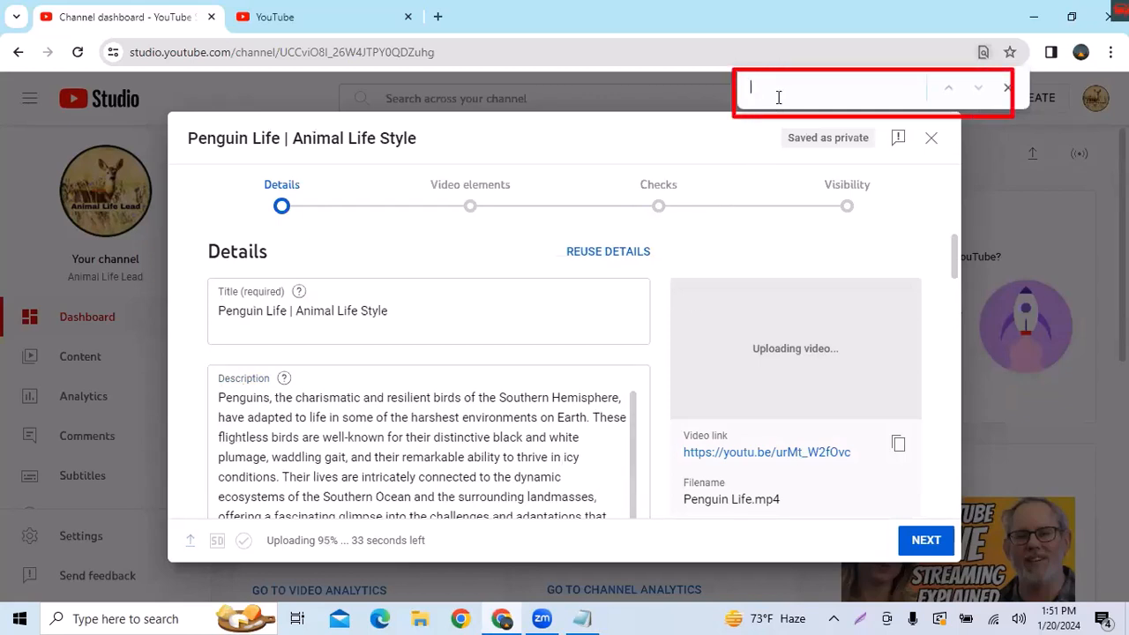
type("Penguin")
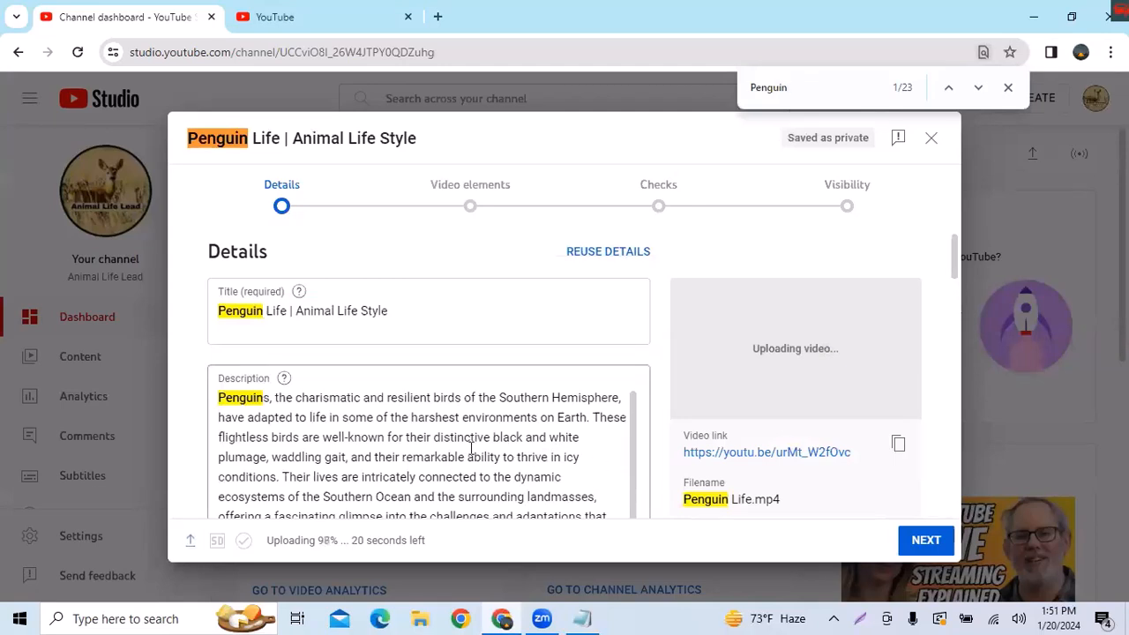
left_click(1009, 89)
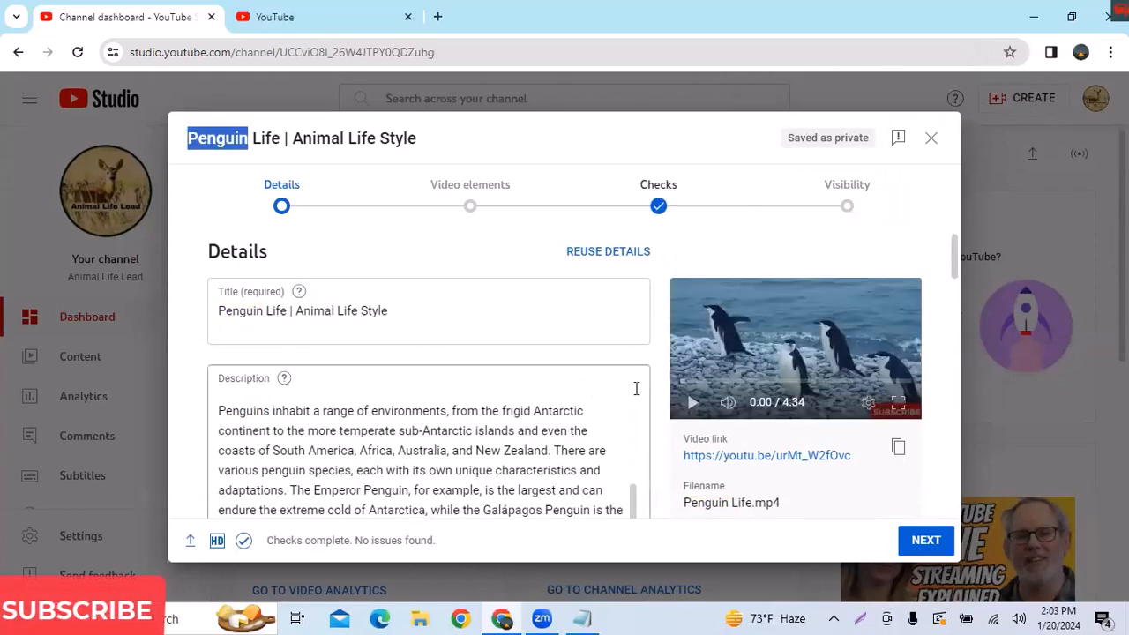
Upload the PENGUIN image from the Desktop folder as the video's custom thumbnail.
scroll(639, 391, "down", 3)
scroll(247, 430, "down", 5)
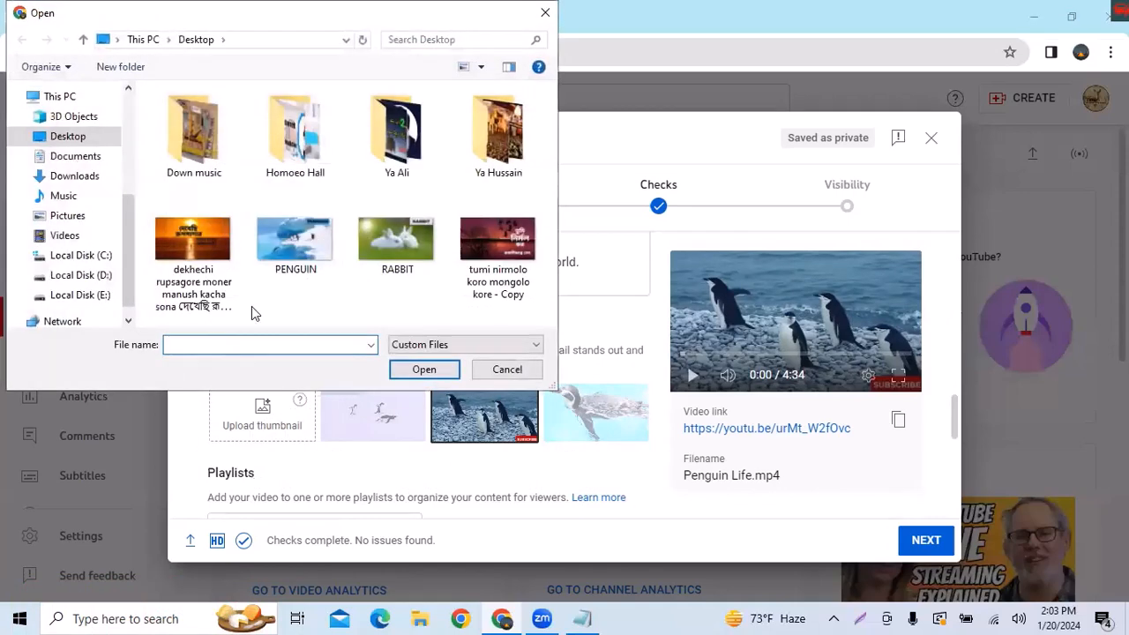
left_click(285, 247)
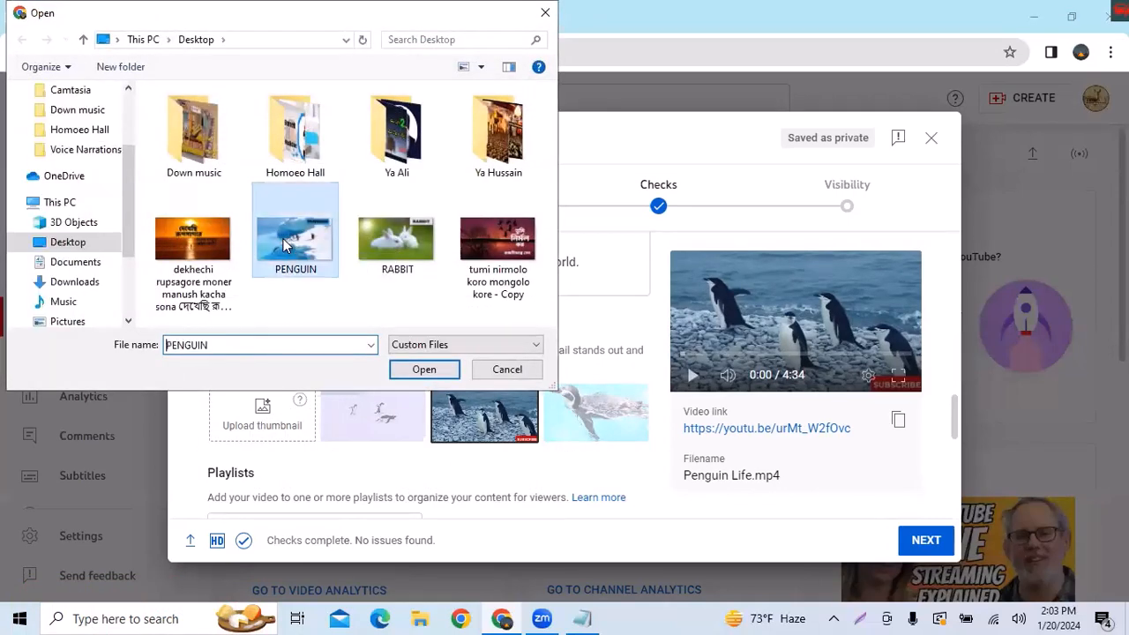
left_click(426, 370)
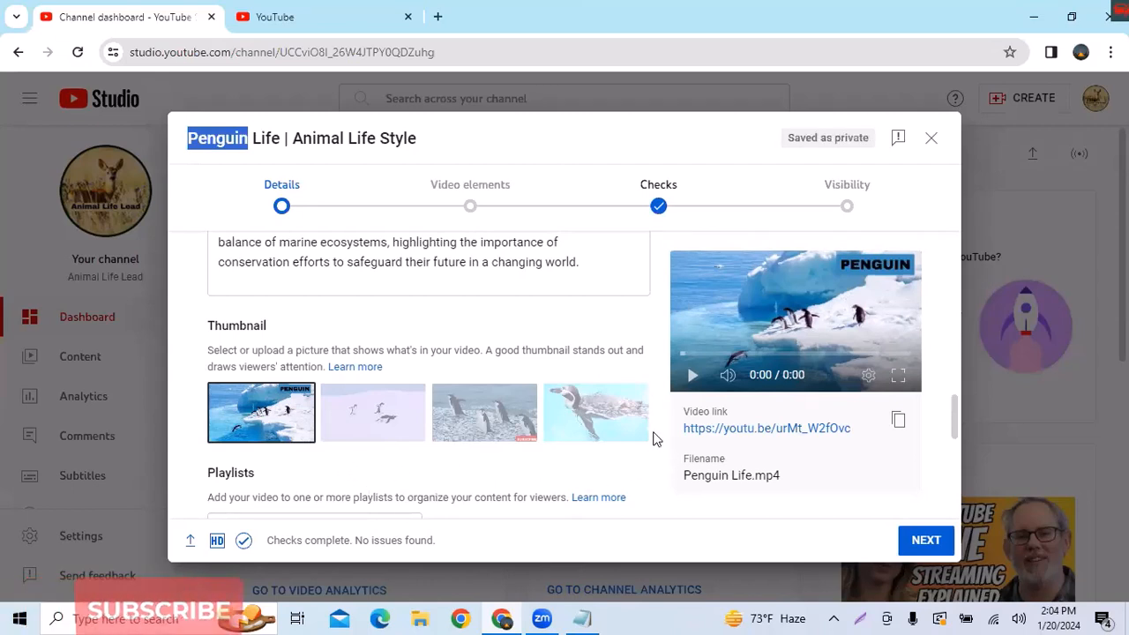
Add the video to the existing Animal Life playlist.
scroll(653, 436, "down", 2)
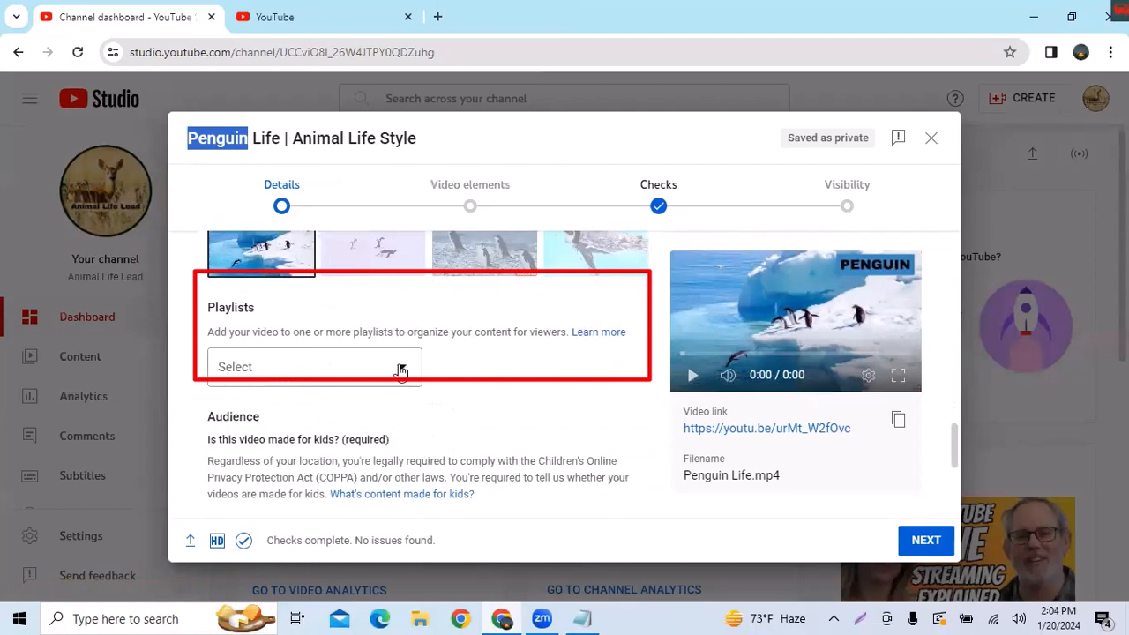
left_click(401, 369)
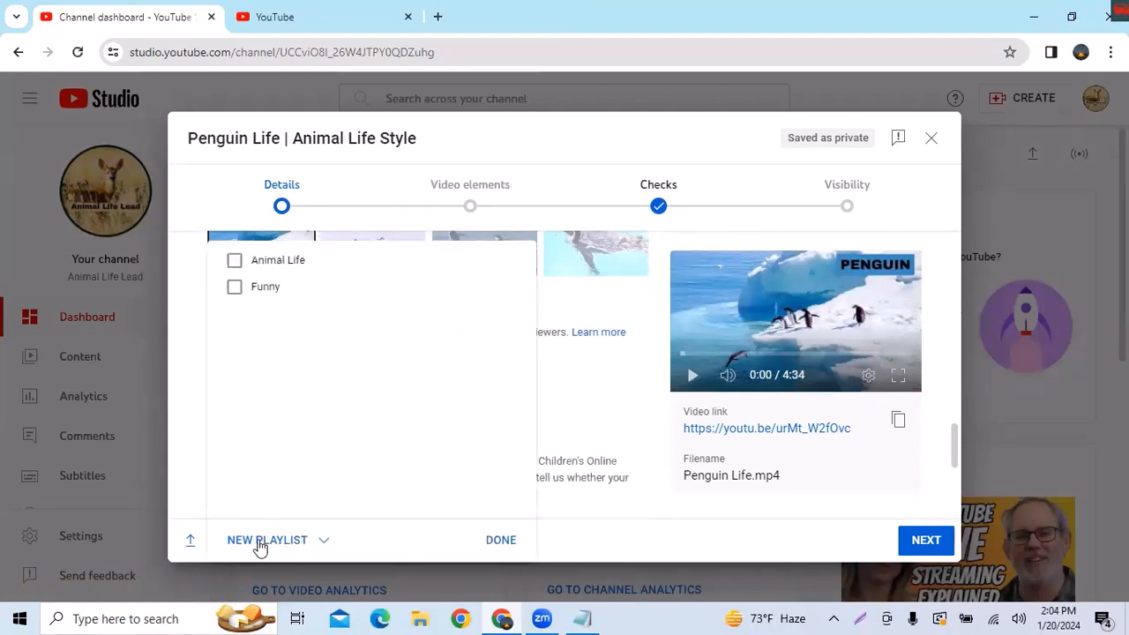
left_click(234, 265)
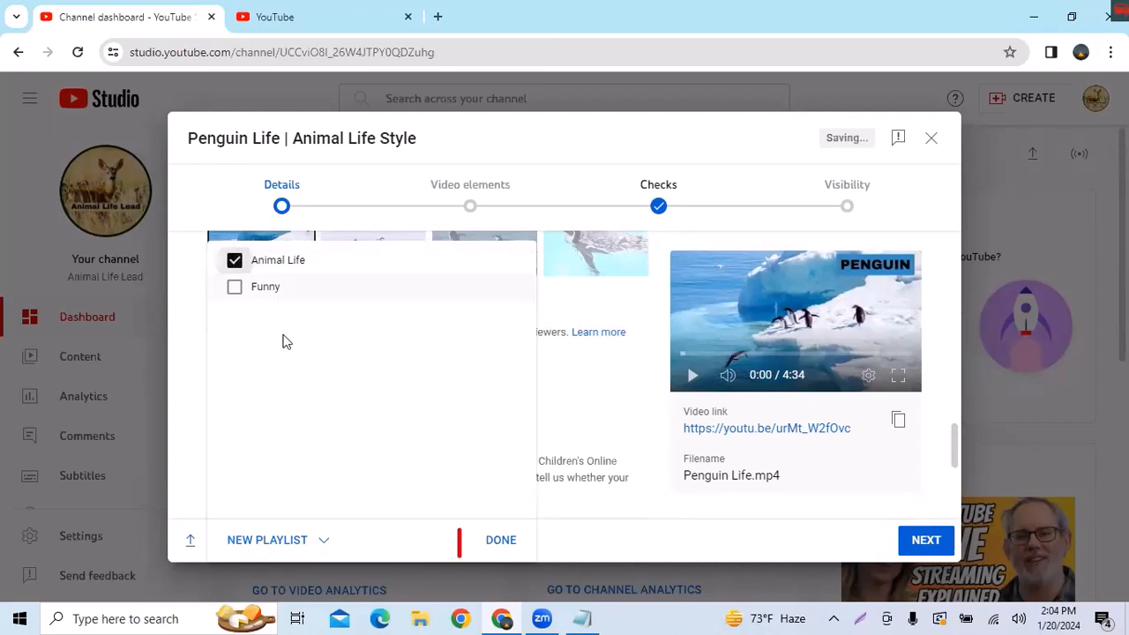
left_click(501, 539)
Set the video's audience to "No, it's not made for kids".
scroll(423, 506, "down", 1)
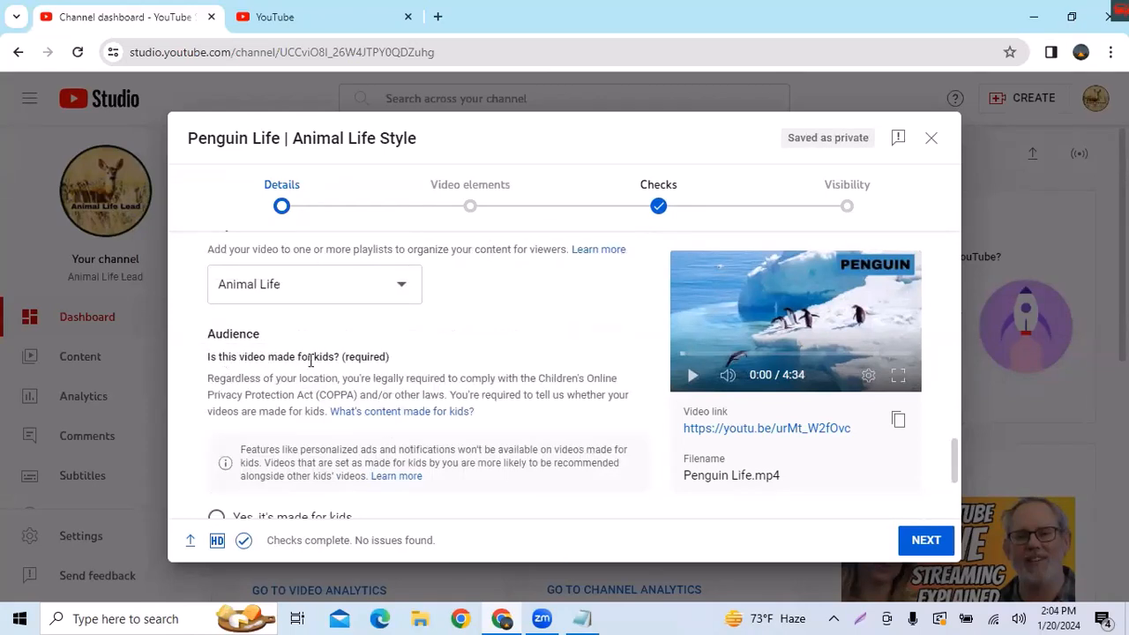
scroll(476, 433, "down", 2)
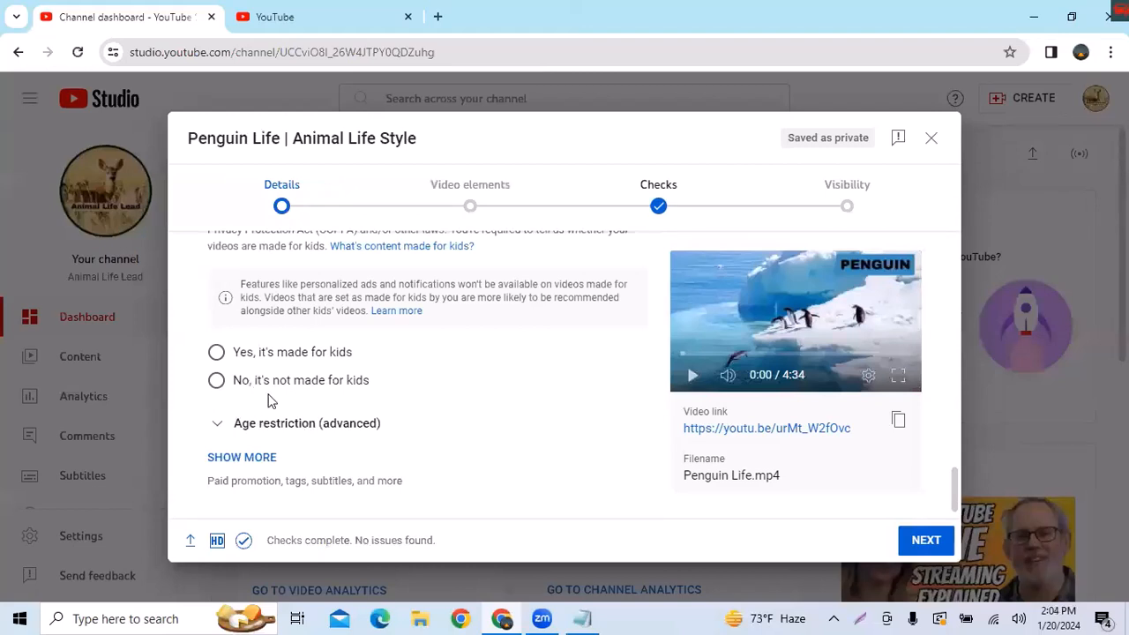
left_click(216, 382)
Expand the additional video details and review the paid promotion, automatic chapters, featured places, automatic concepts and tags settings.
scroll(404, 420, "down", 1)
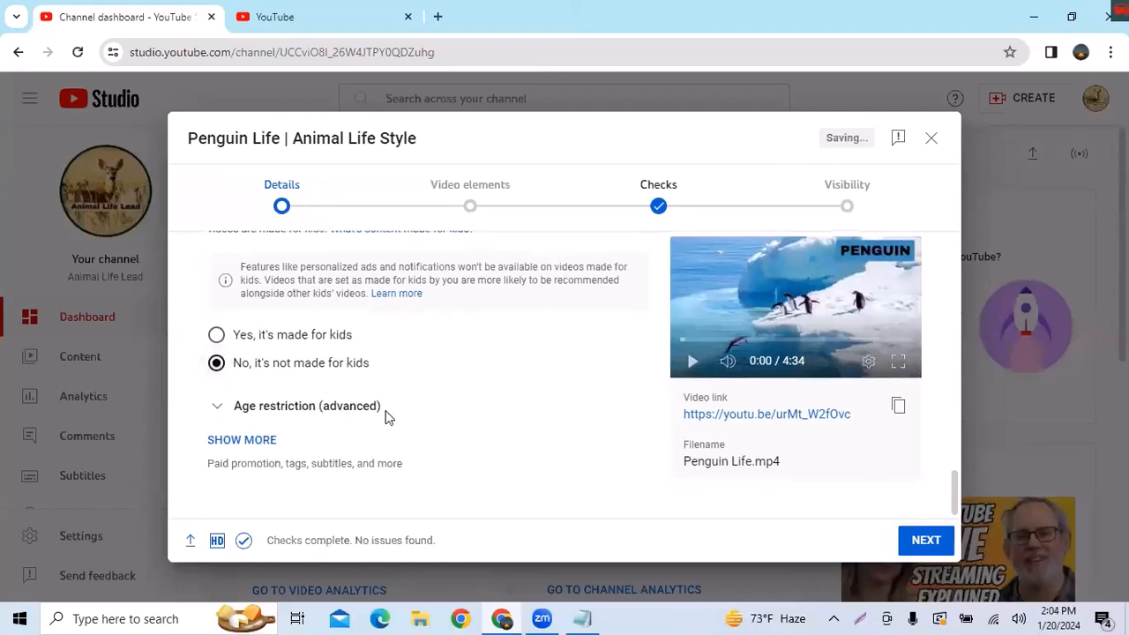
left_click(231, 444)
scroll(498, 428, "down", 3)
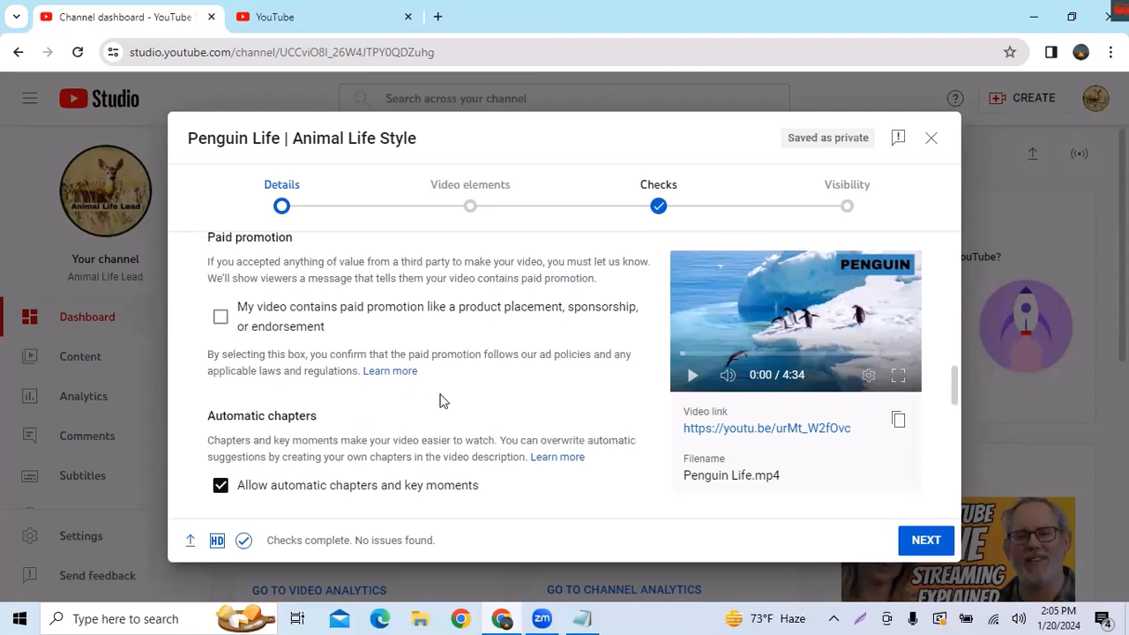
scroll(310, 391, "up", 2)
scroll(392, 409, "down", 2)
scroll(510, 402, "down", 2)
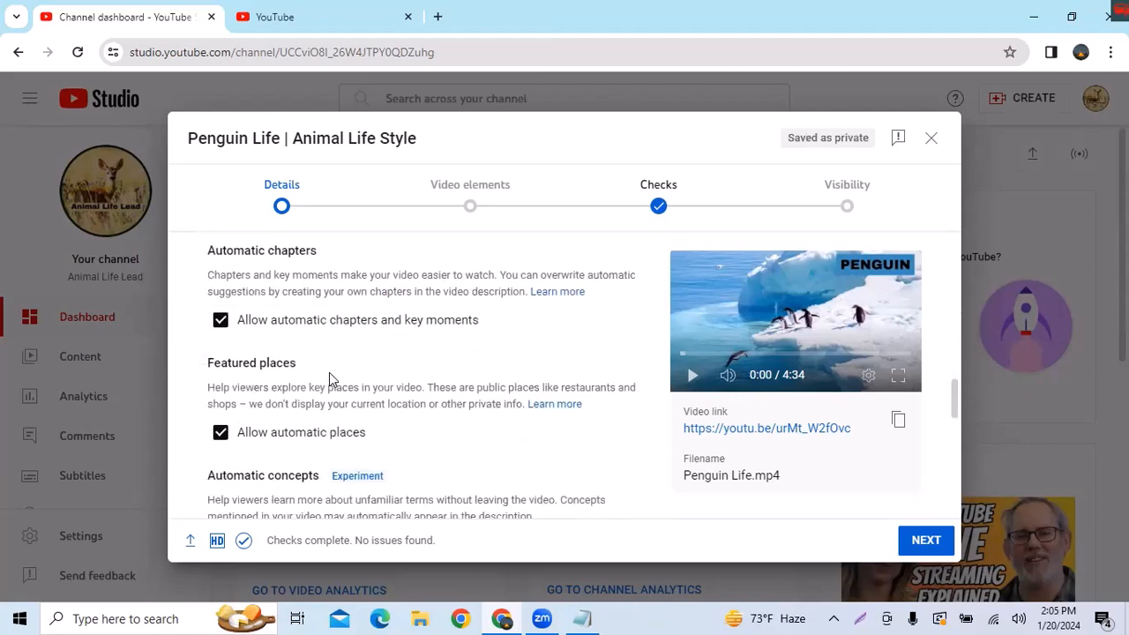
scroll(329, 375, "down", 2)
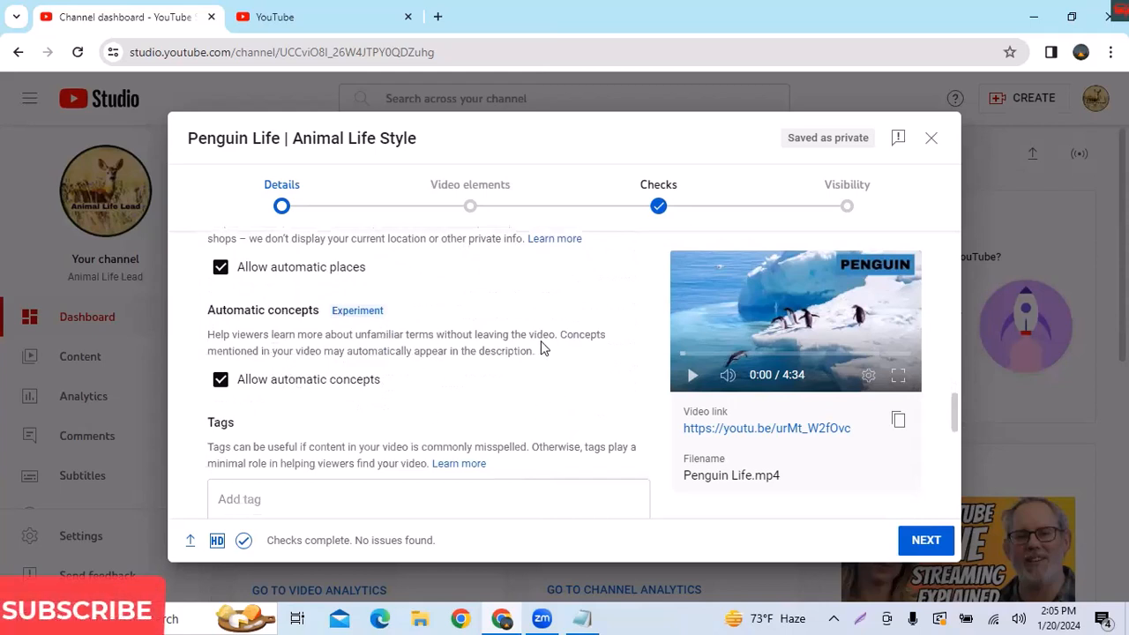
scroll(543, 348, "down", 2)
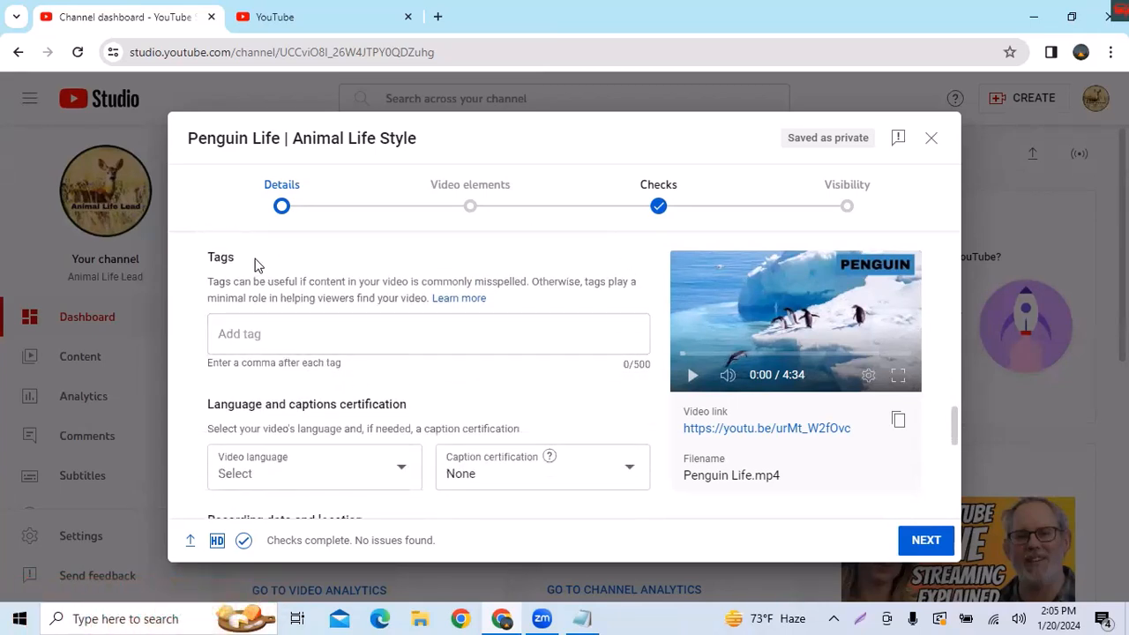
scroll(330, 282, "up", 2)
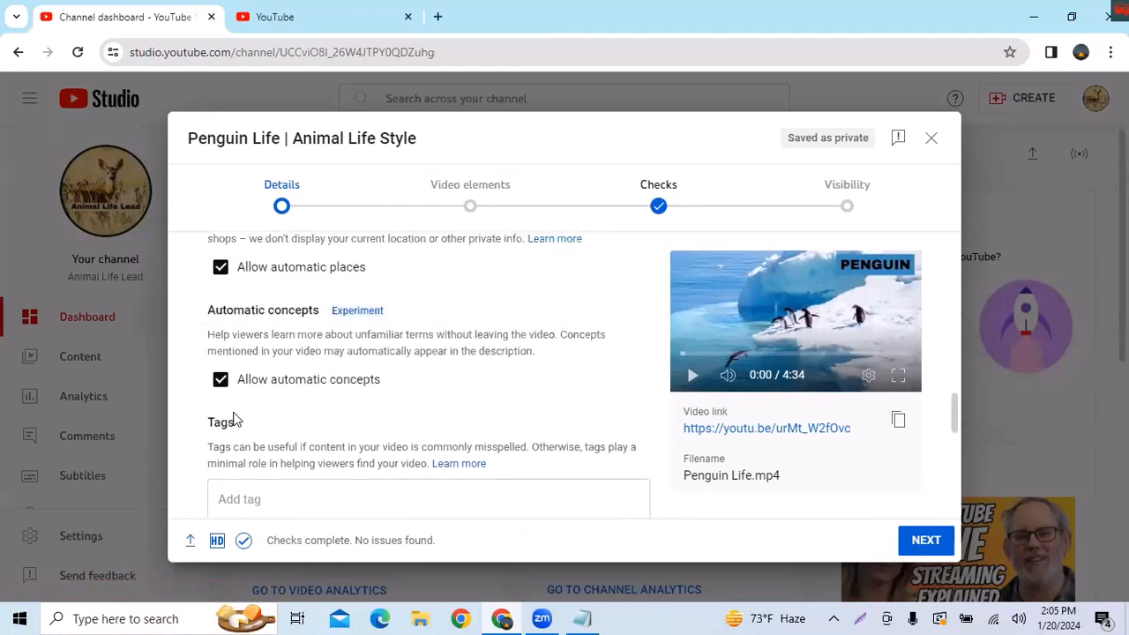
scroll(286, 435, "down", 1)
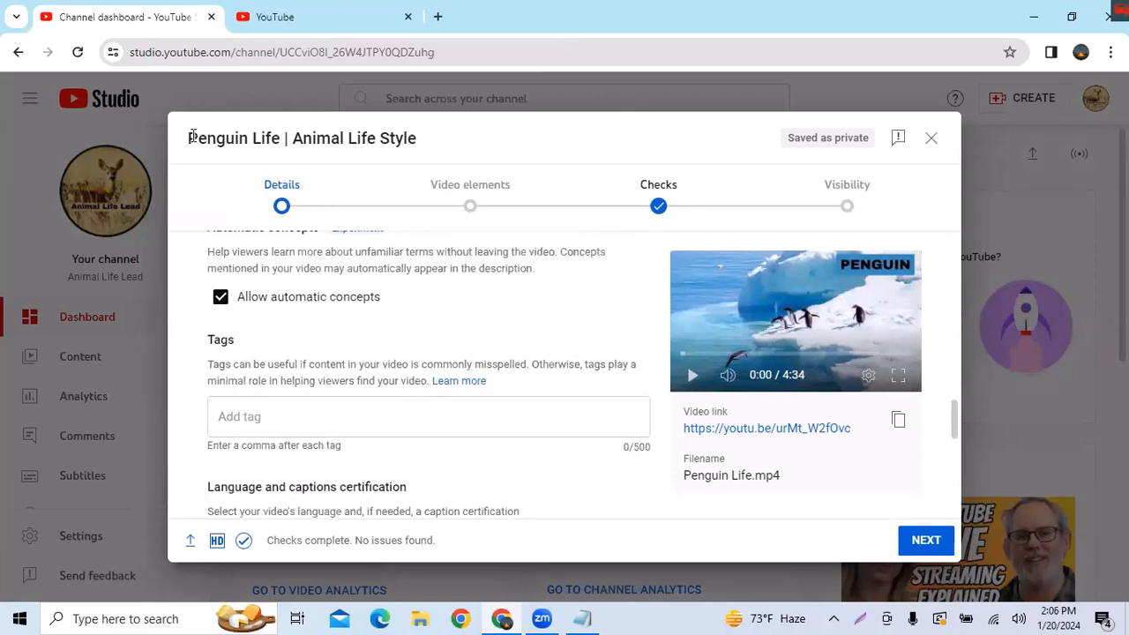
Copy "Penguin Life" from the video title and add it as a tag.
left_click_drag(189, 138, 281, 134)
right_click(240, 140)
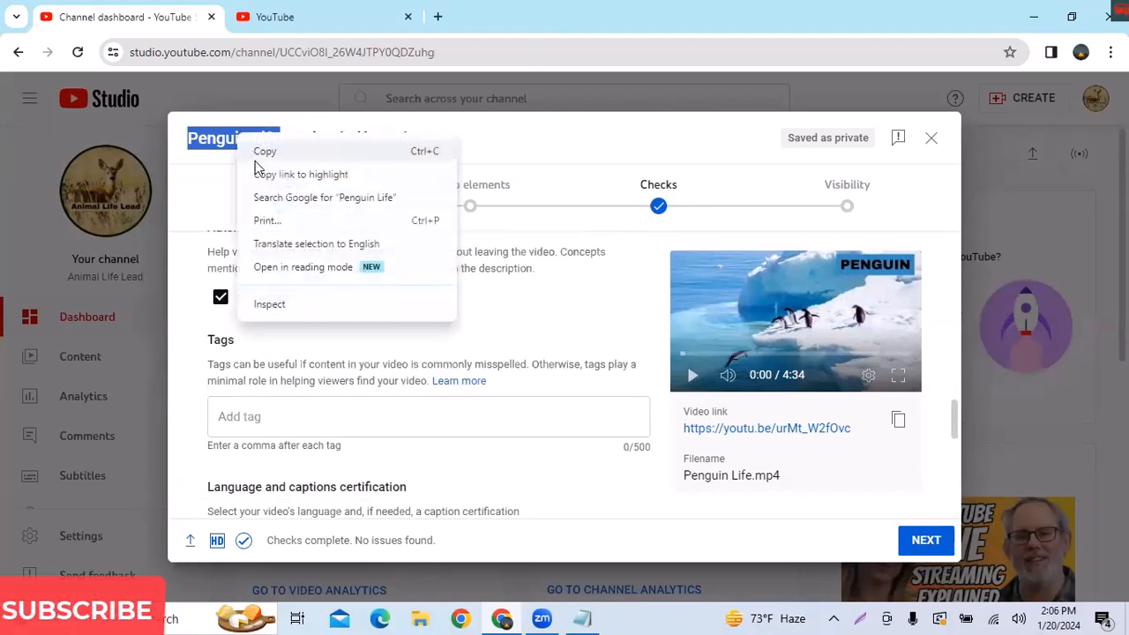
left_click(275, 151)
left_click(249, 416)
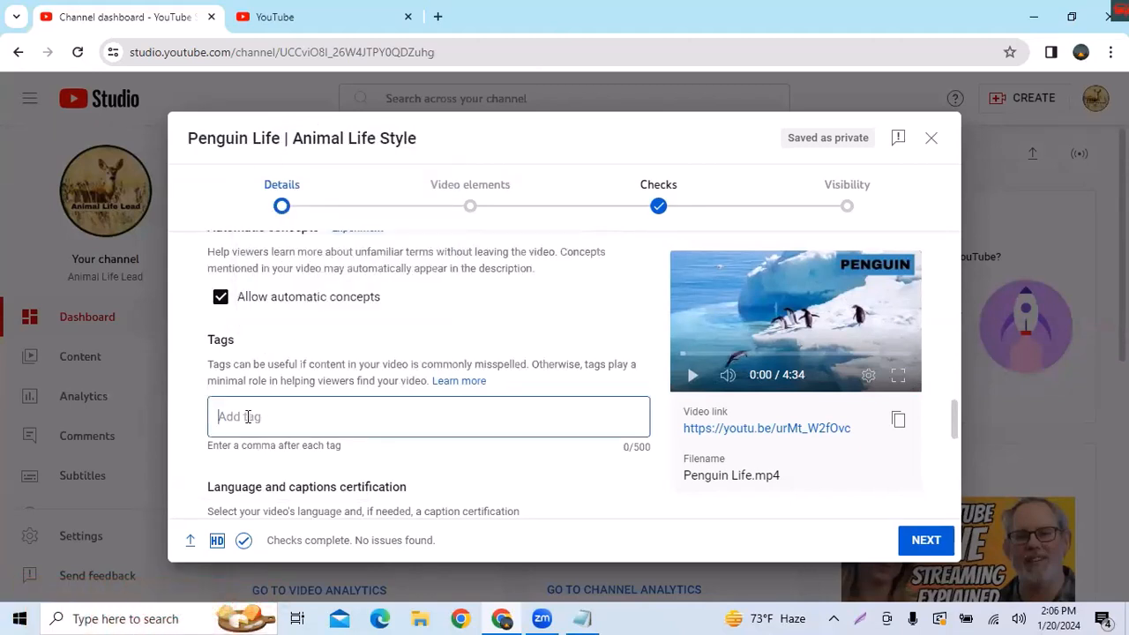
right_click(247, 416)
left_click(295, 234)
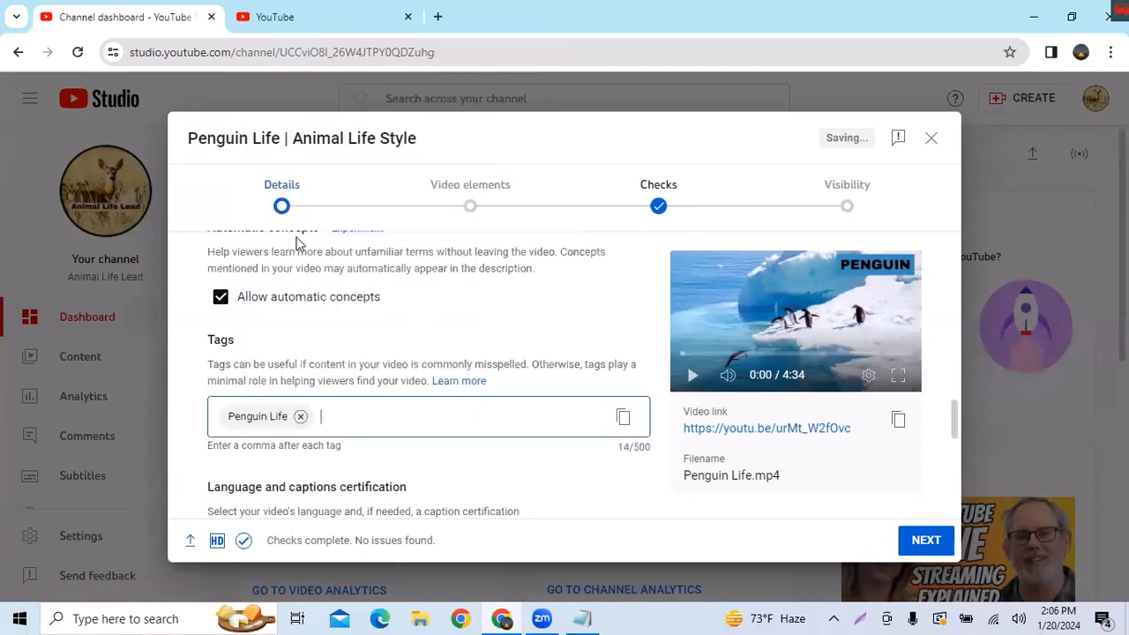
Copy "Animal Life Style" from the video title and add it as a second tag.
left_click_drag(295, 139, 448, 143)
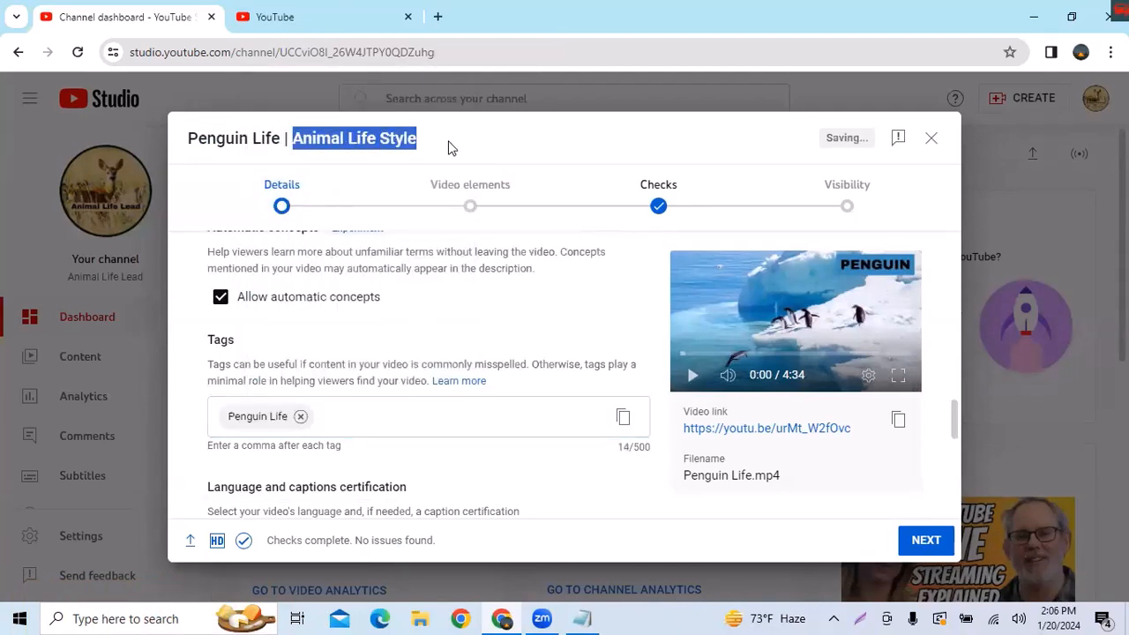
right_click(333, 138)
left_click(366, 157)
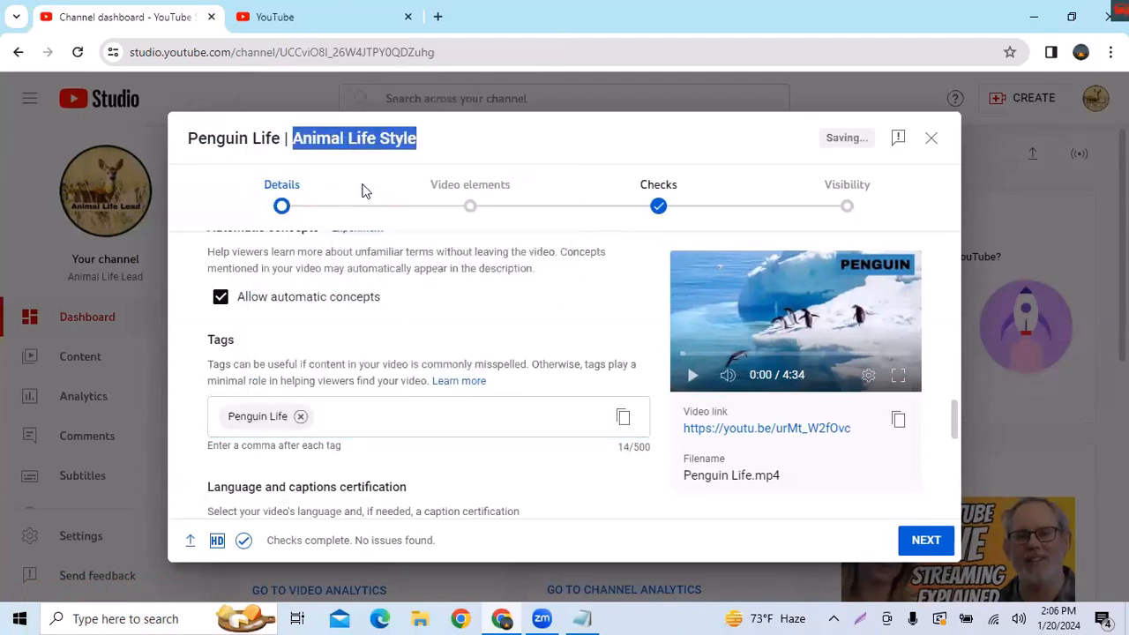
left_click(333, 406)
right_click(326, 415)
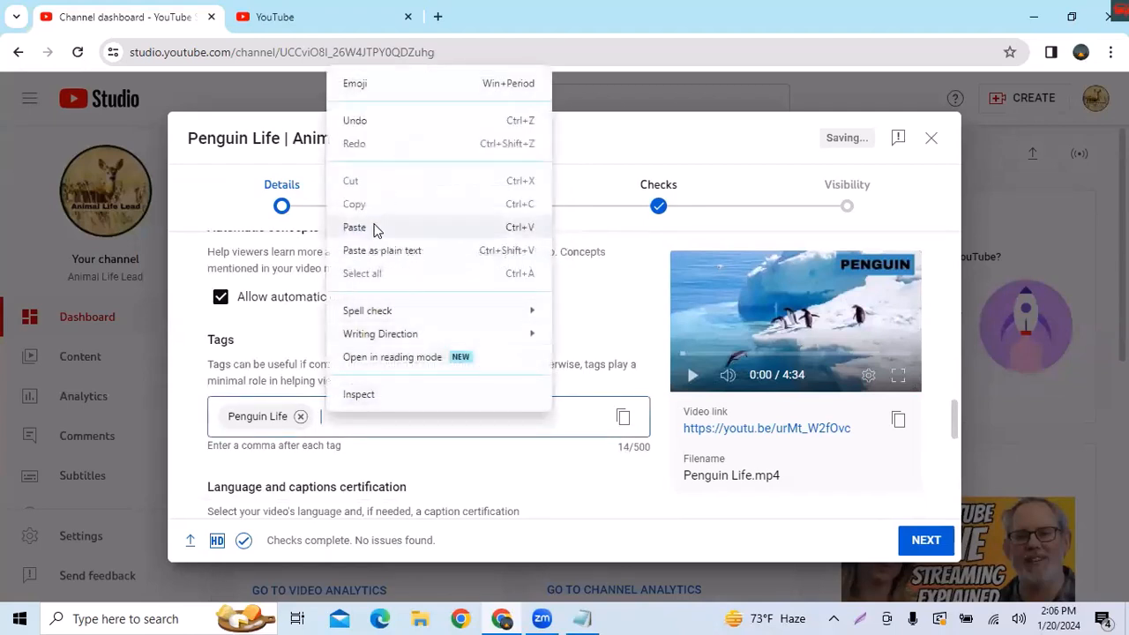
left_click(374, 229)
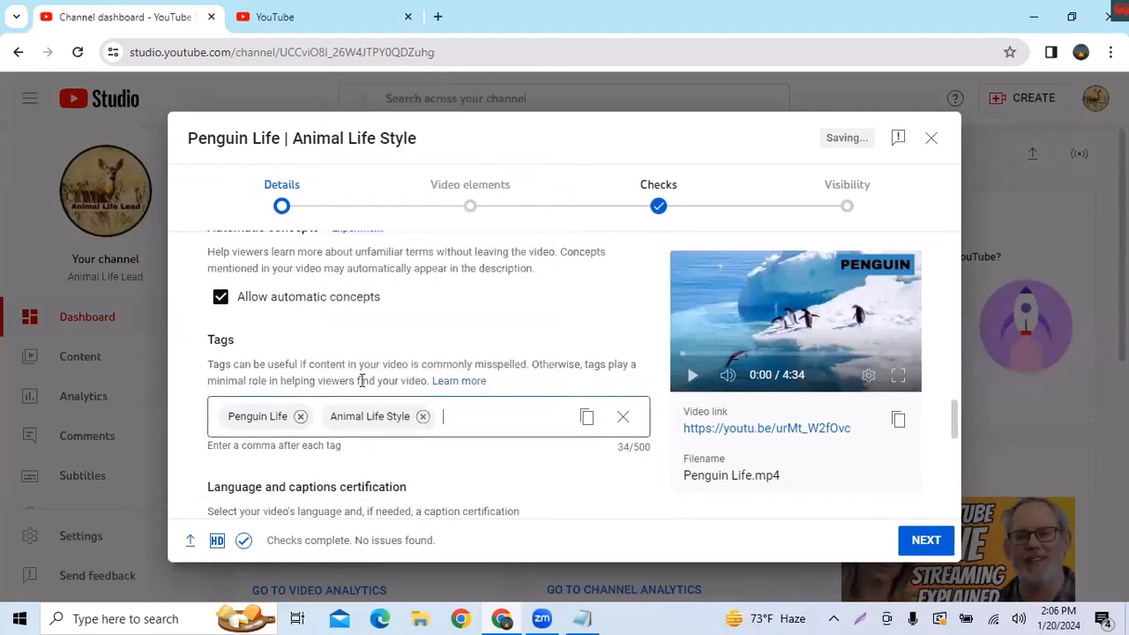
Look up search suggestions for "Penguin" on YouTube and add the suggested term penguinz0 to the video's tags.
left_click(339, 20)
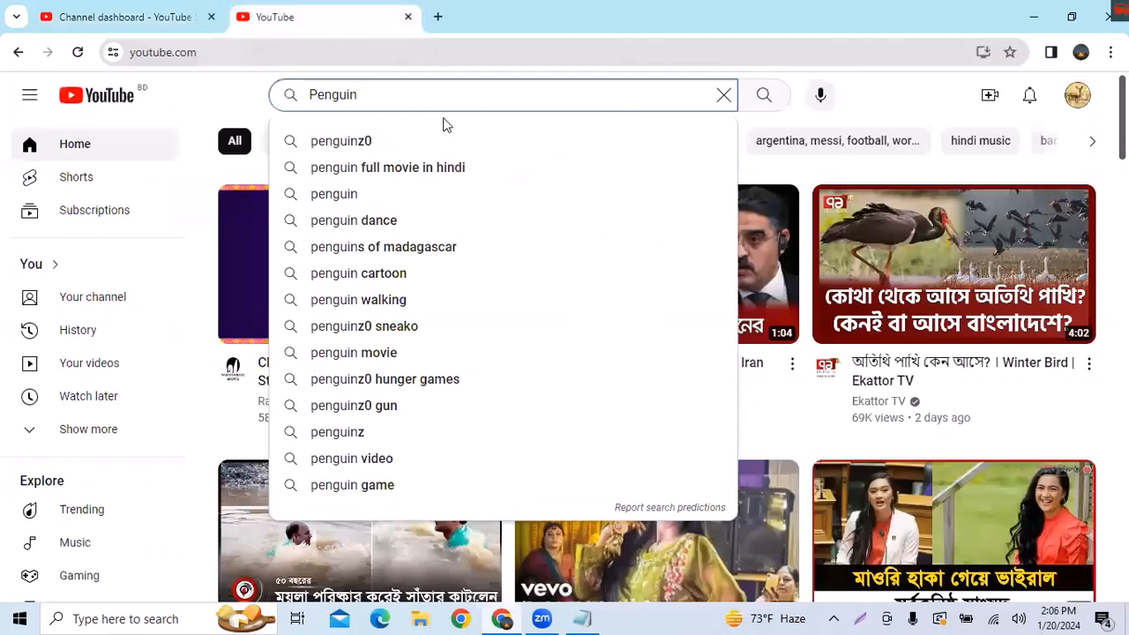
key("BackSpace")
key("BackSpace")
key("BackSpace")
key("BackSpace")
key("BackSpace")
key("BackSpace")
key("BackSpace")
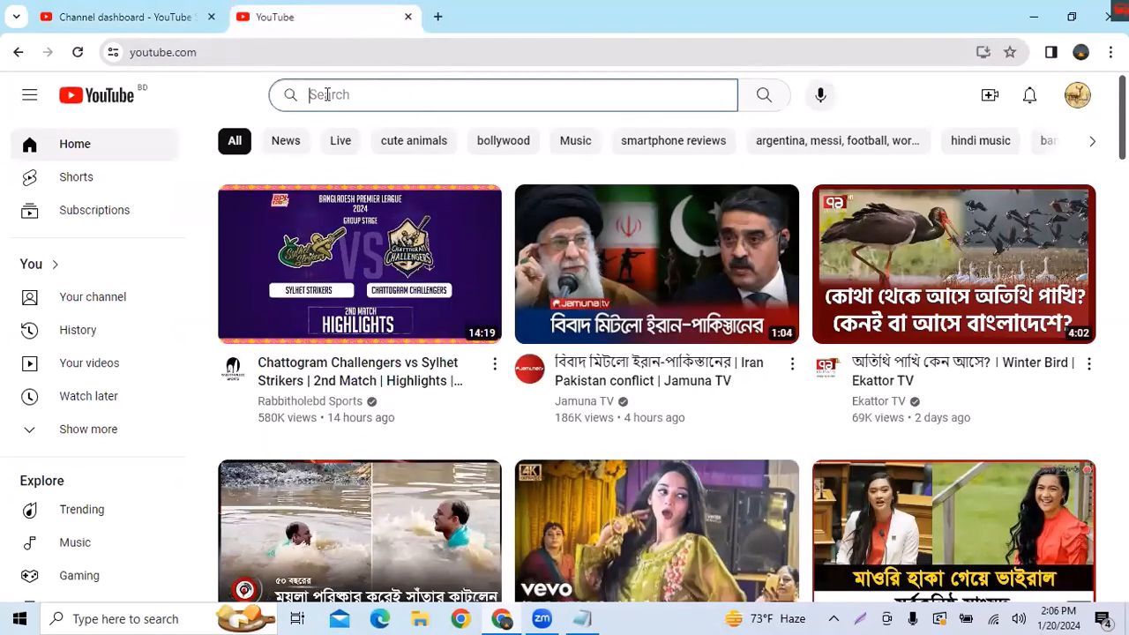
type("Penguin")
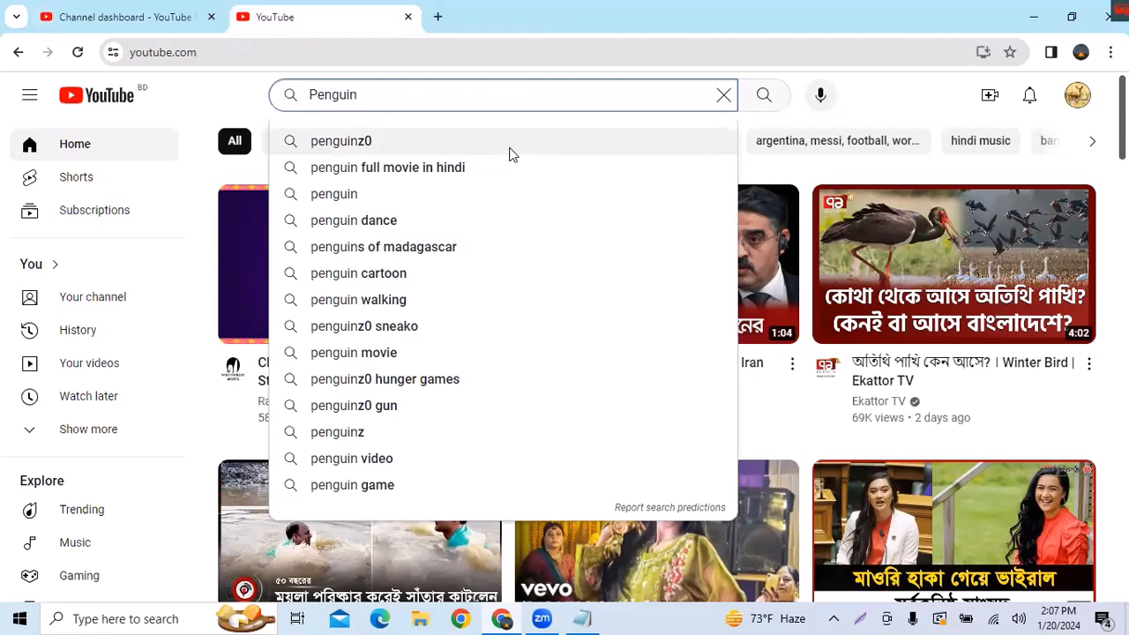
left_click(341, 143)
key("ctrl+Tab")
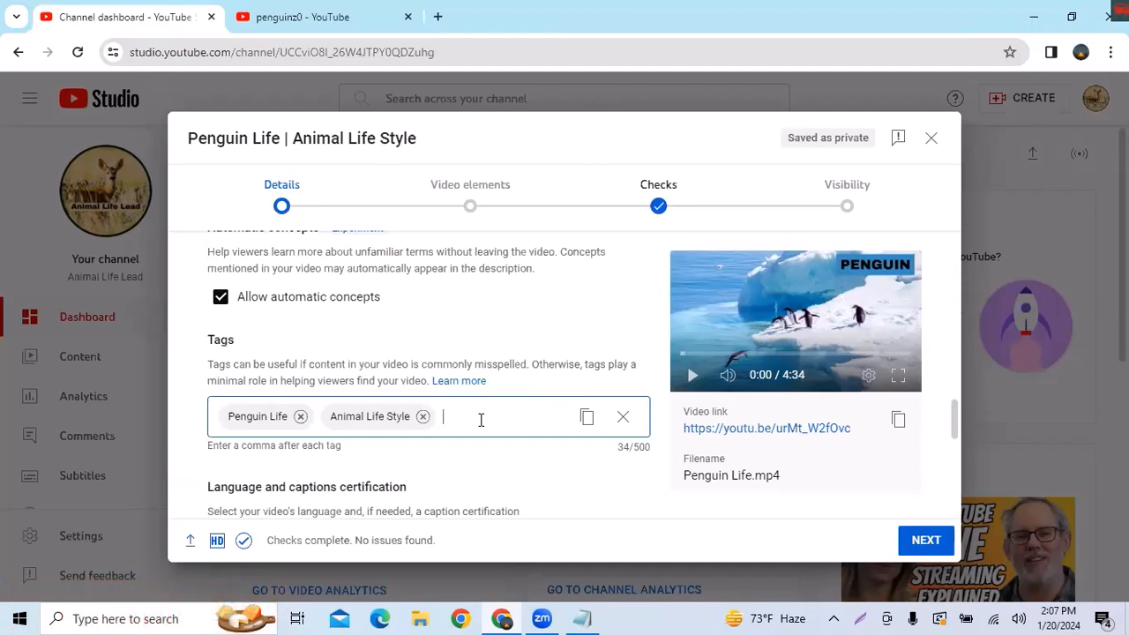
key("ctrl+v")
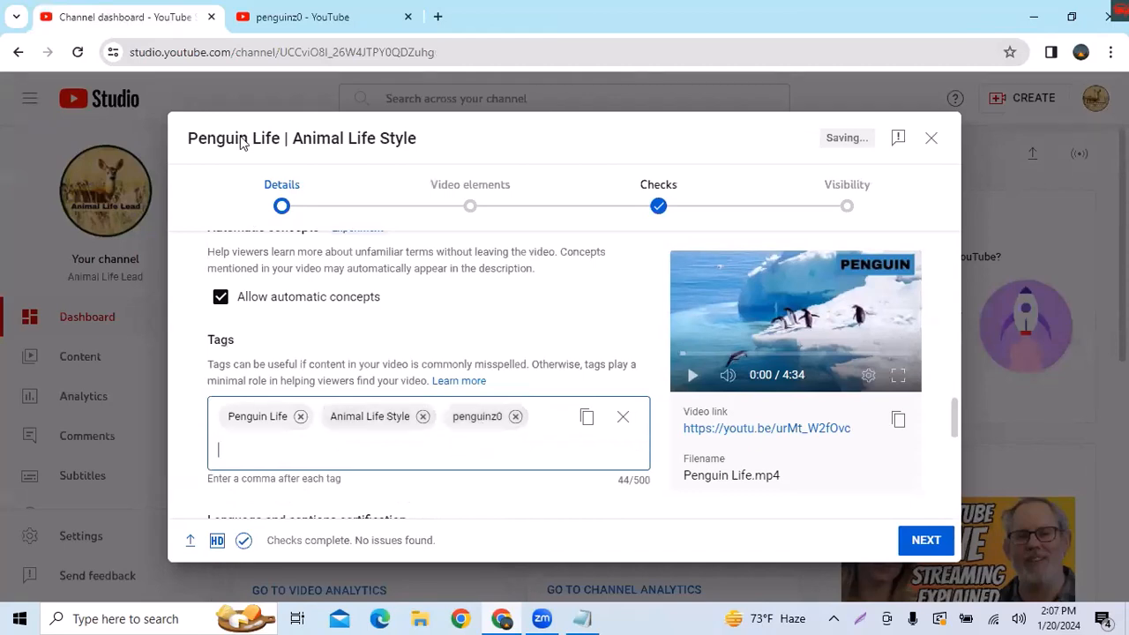
Add further penguin search suggestions from YouTube as tags, such as penguin walking shorts, plus the channel name Animal Life Lead.
left_click(331, 13)
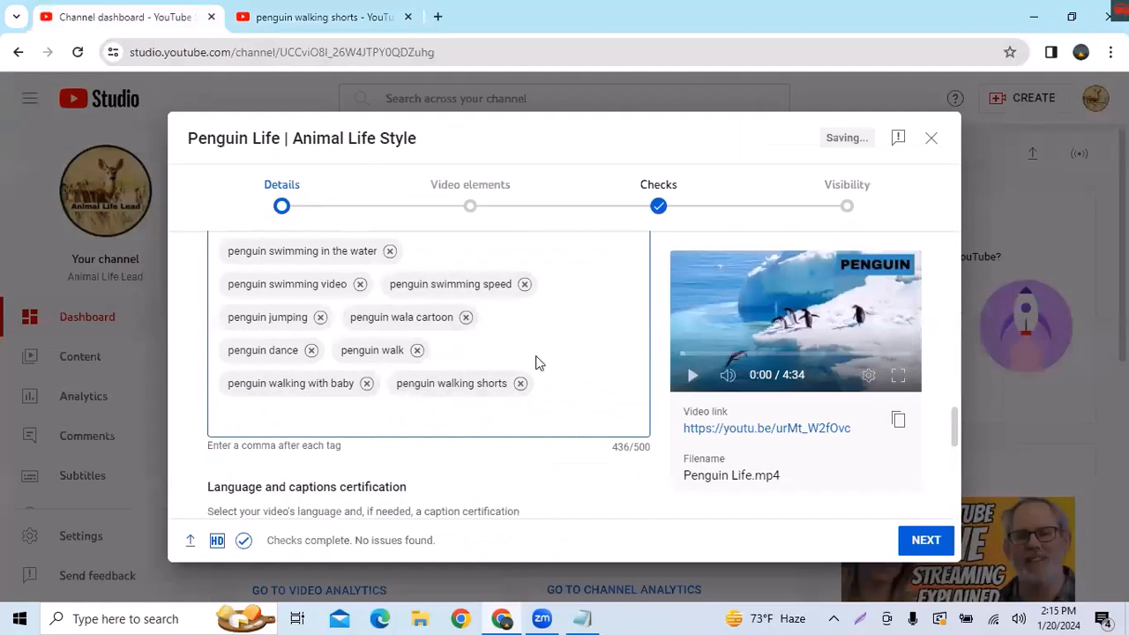
left_click(283, 421)
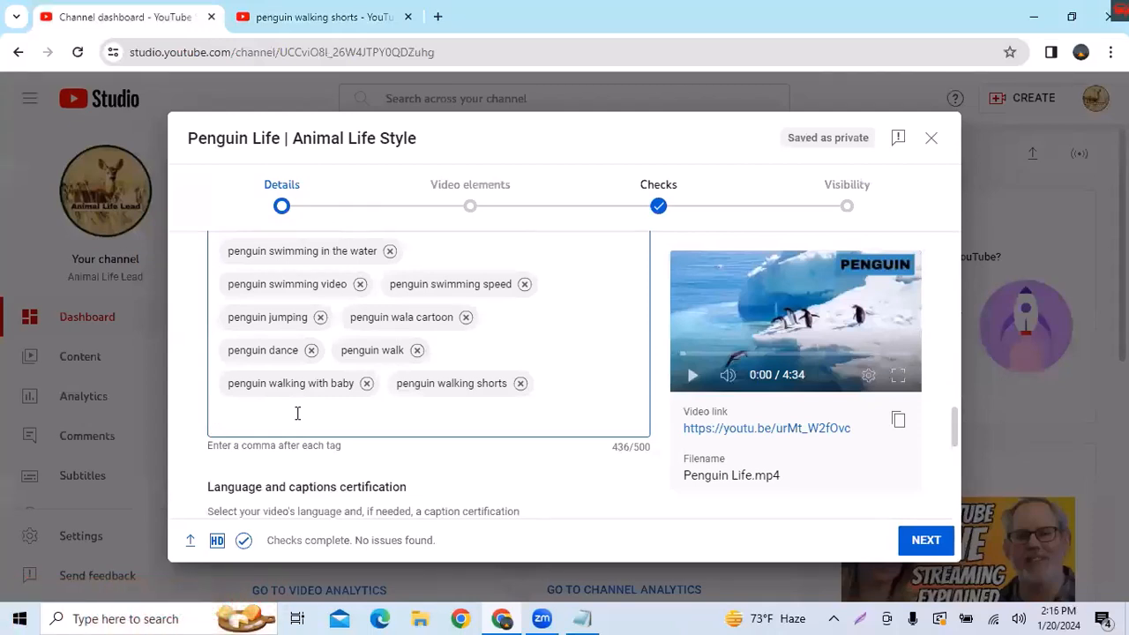
key("ctrl+v")
key("Return")
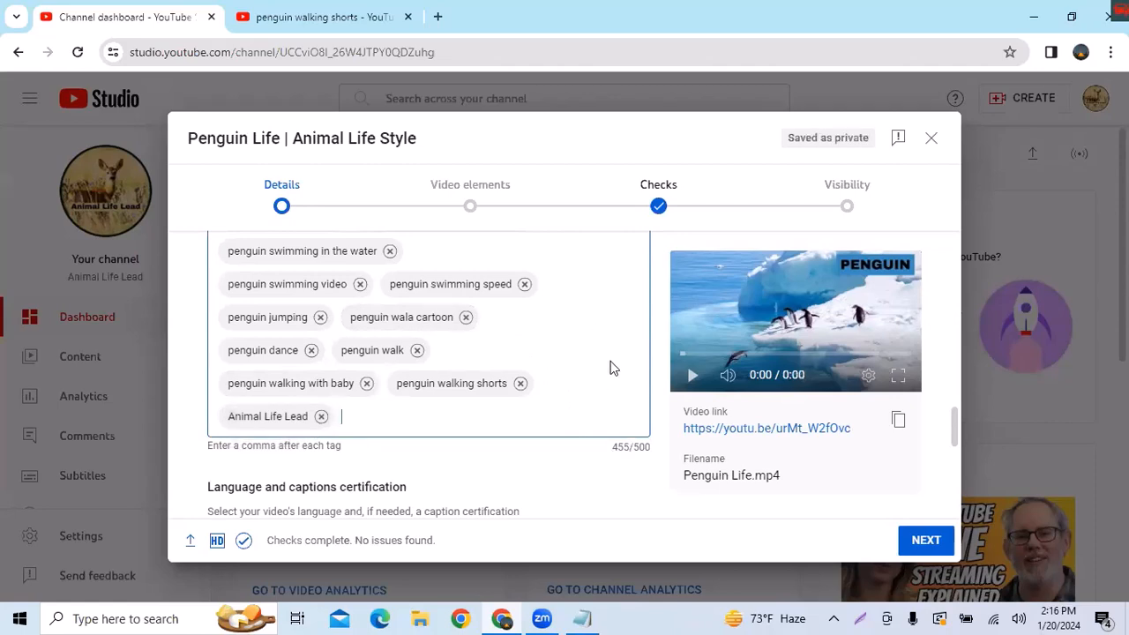
Review the complete tag list and the language and captions certification settings below it.
scroll(609, 368, "up", 3)
scroll(614, 368, "up", 1)
scroll(571, 404, "down", 4)
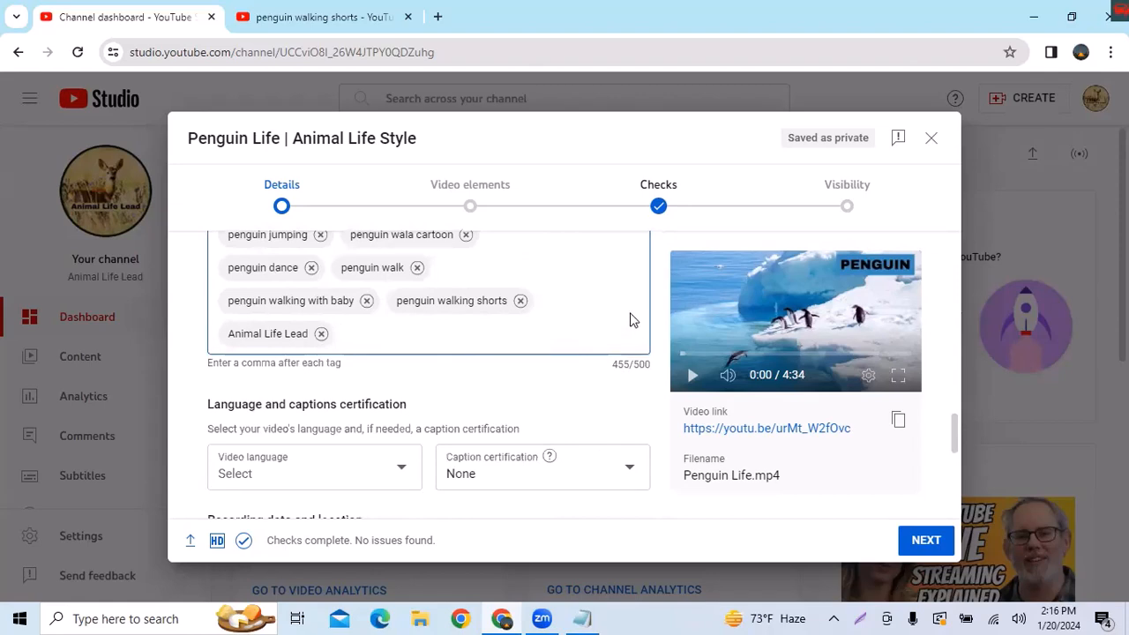
scroll(630, 320, "up", 4)
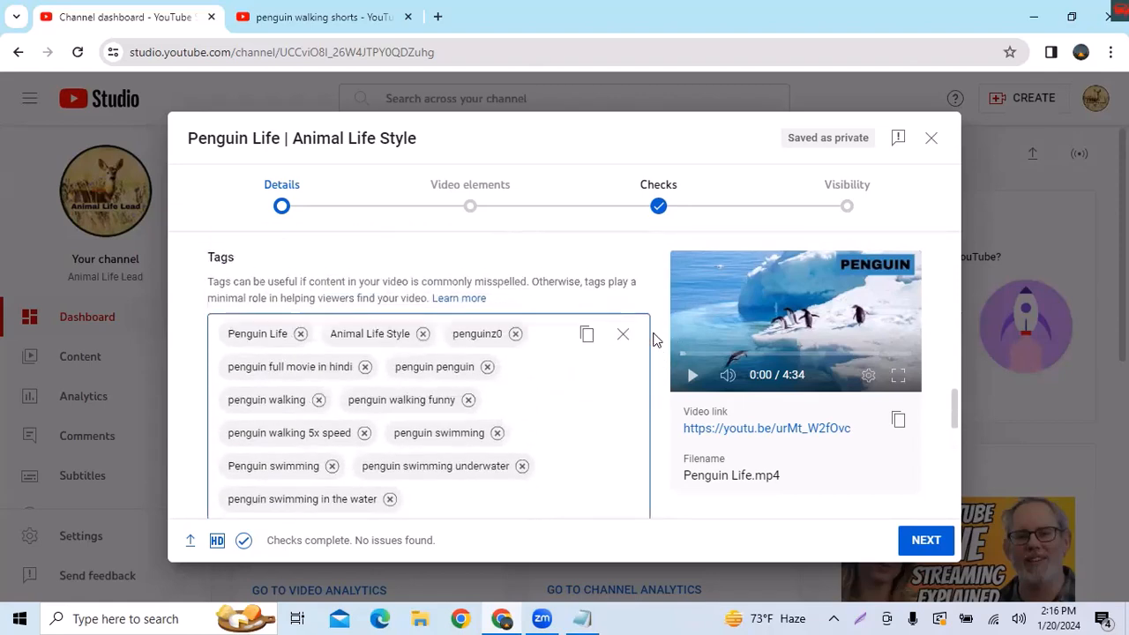
scroll(556, 419, "down", 2)
scroll(617, 424, "down", 3)
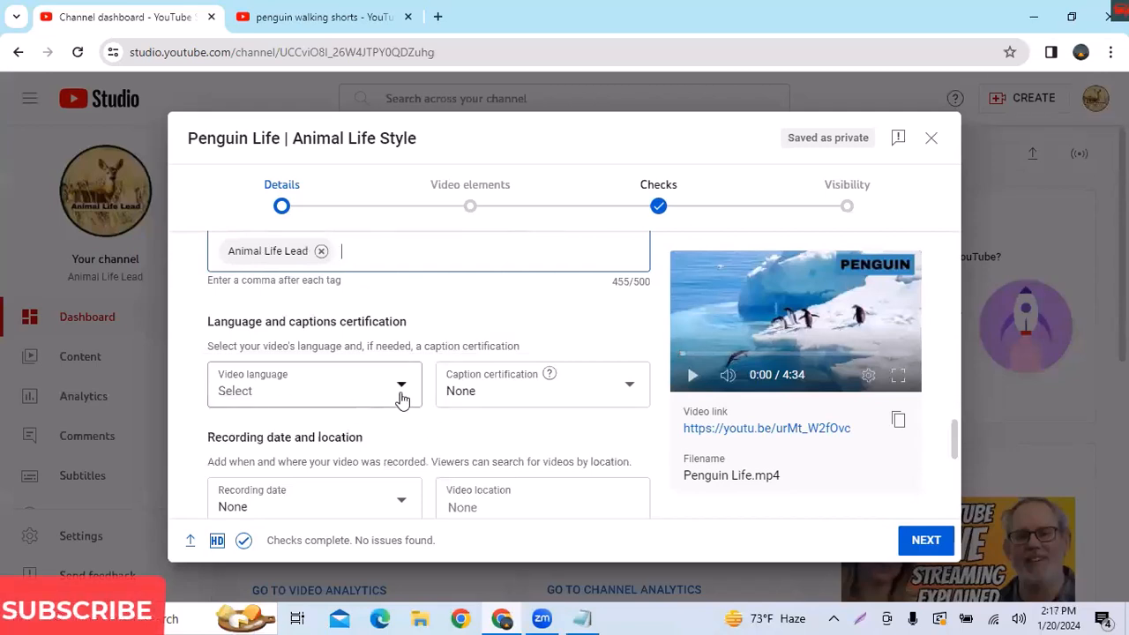
Set the recording date to Jan 20, 2024 and the video location to Bangladesh.
scroll(529, 494, "down", 1)
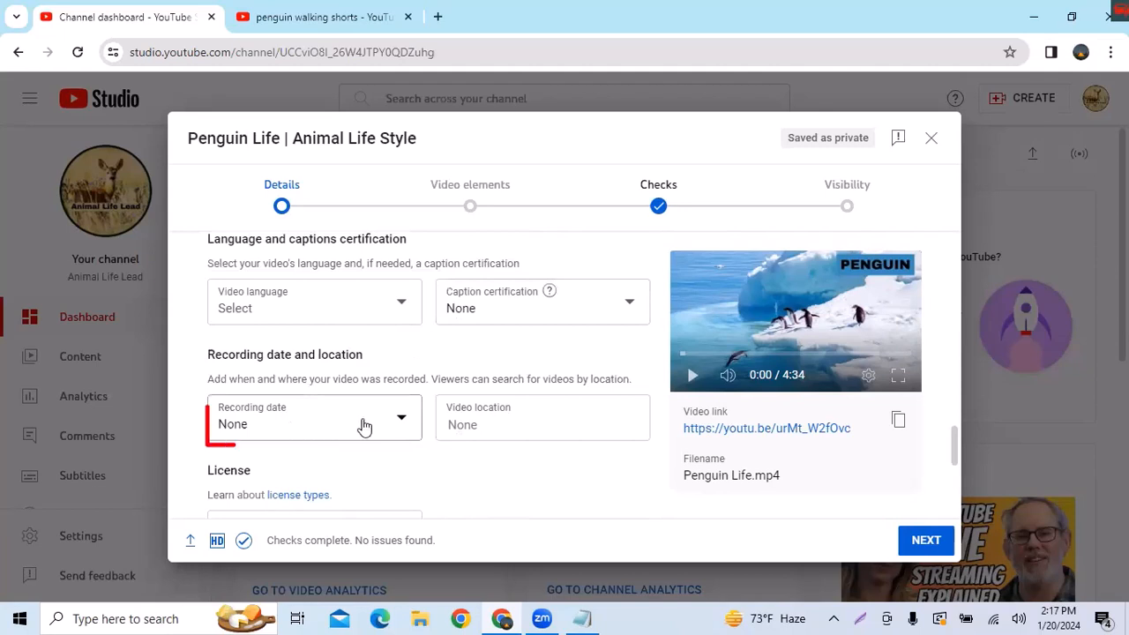
left_click(399, 419)
left_click(369, 449)
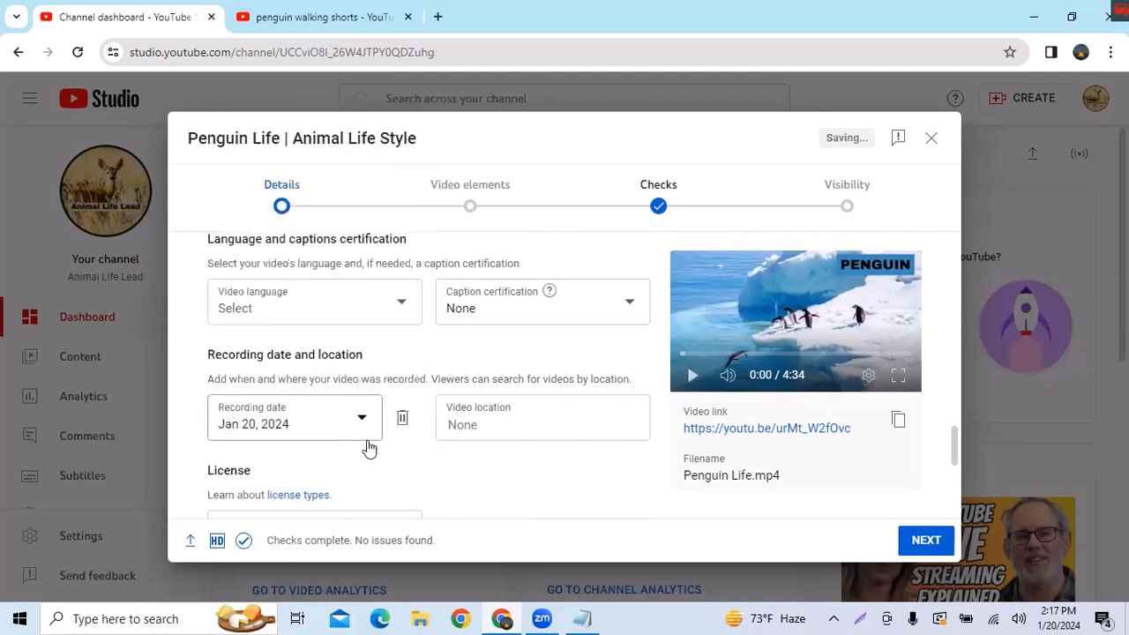
left_click(507, 429)
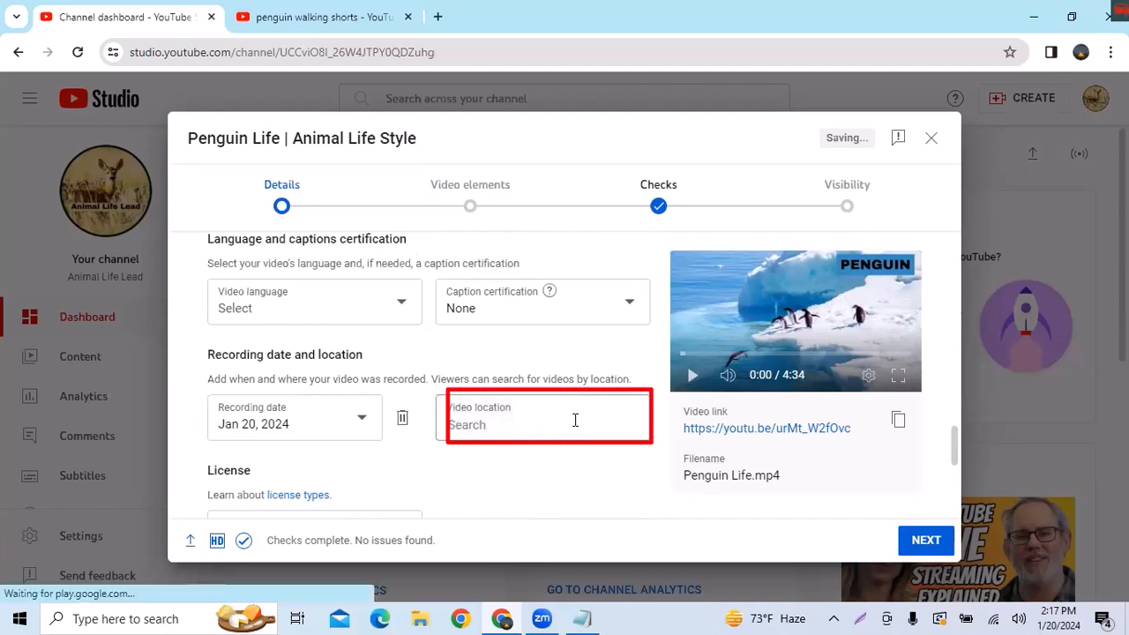
type("Ban")
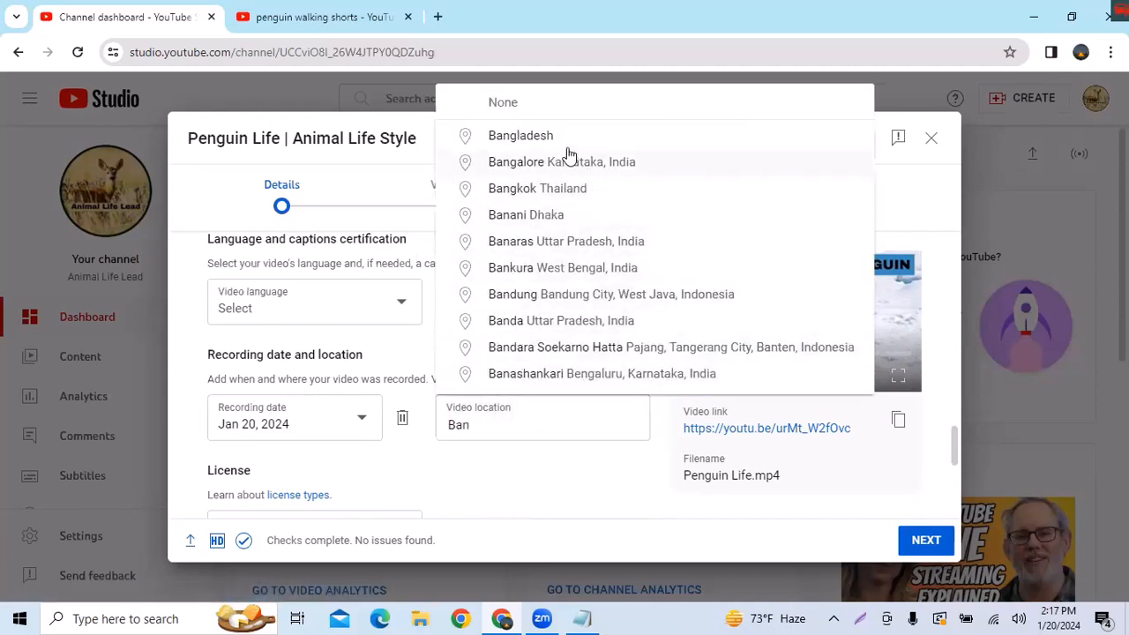
left_click(574, 138)
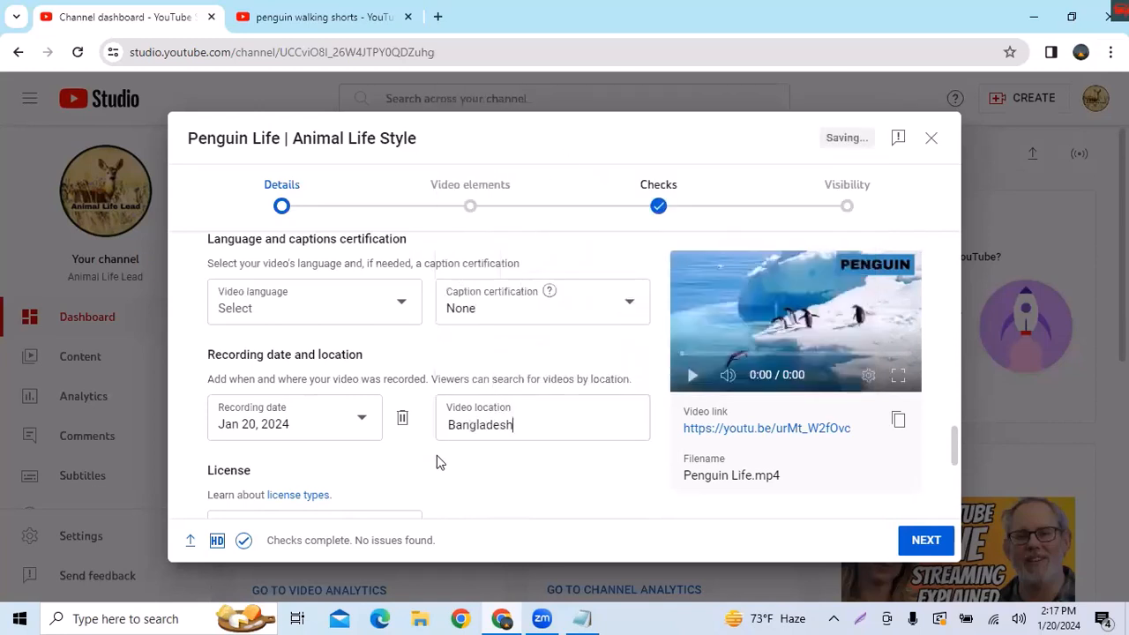
Examine the available license types, the embedding and Shorts remixing options, and the list of video categories.
scroll(423, 450, "down", 2)
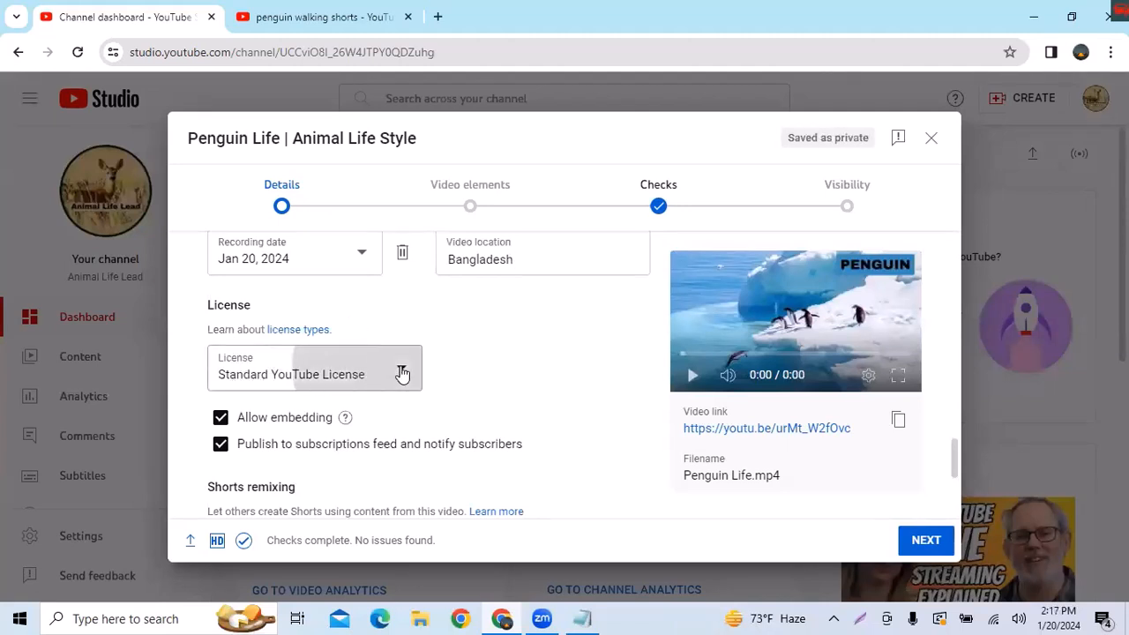
left_click(403, 374)
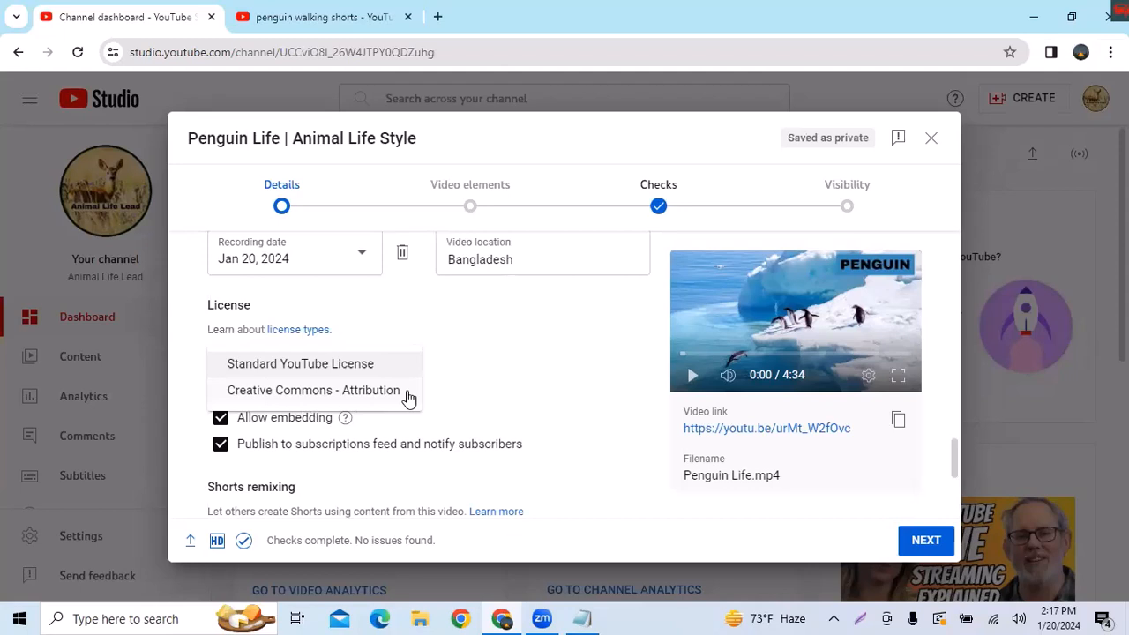
left_click(536, 389)
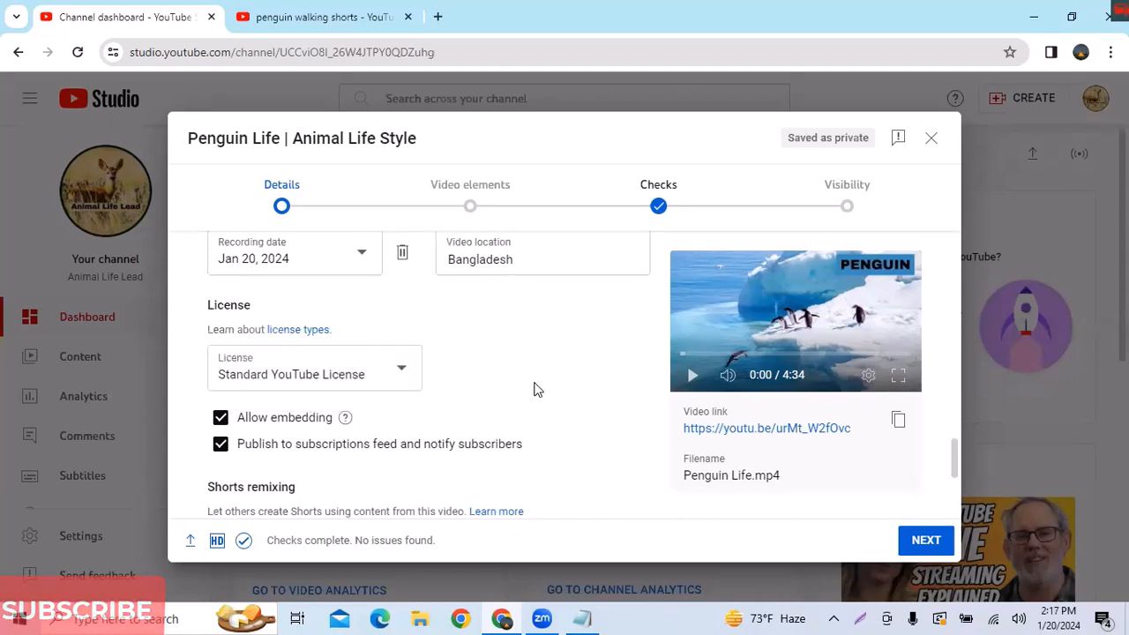
left_click(403, 374)
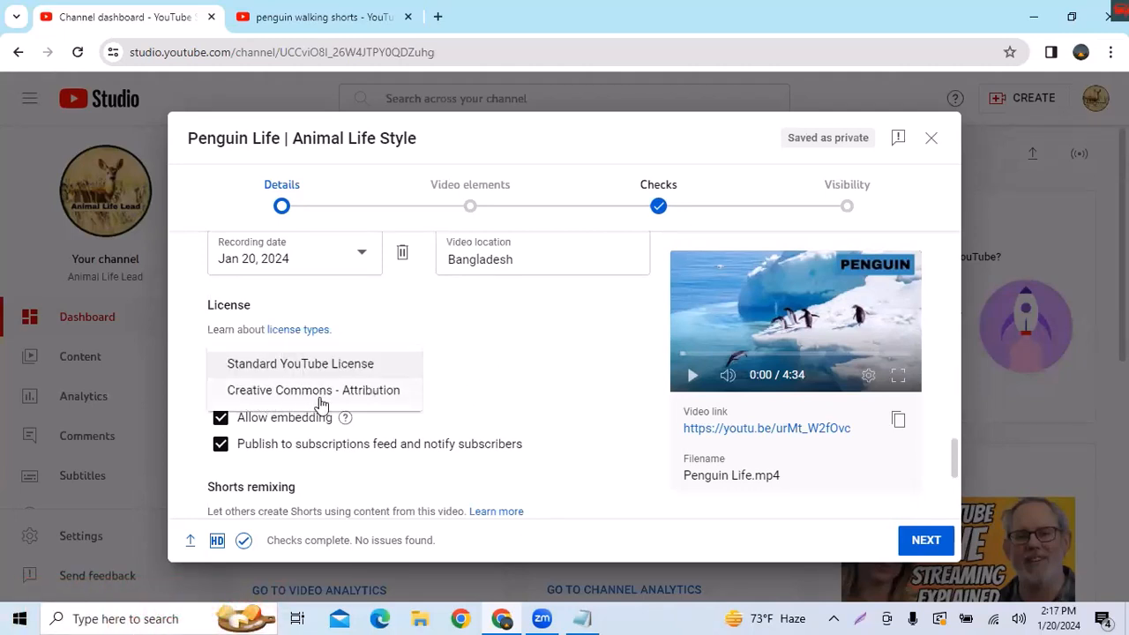
left_click(545, 383)
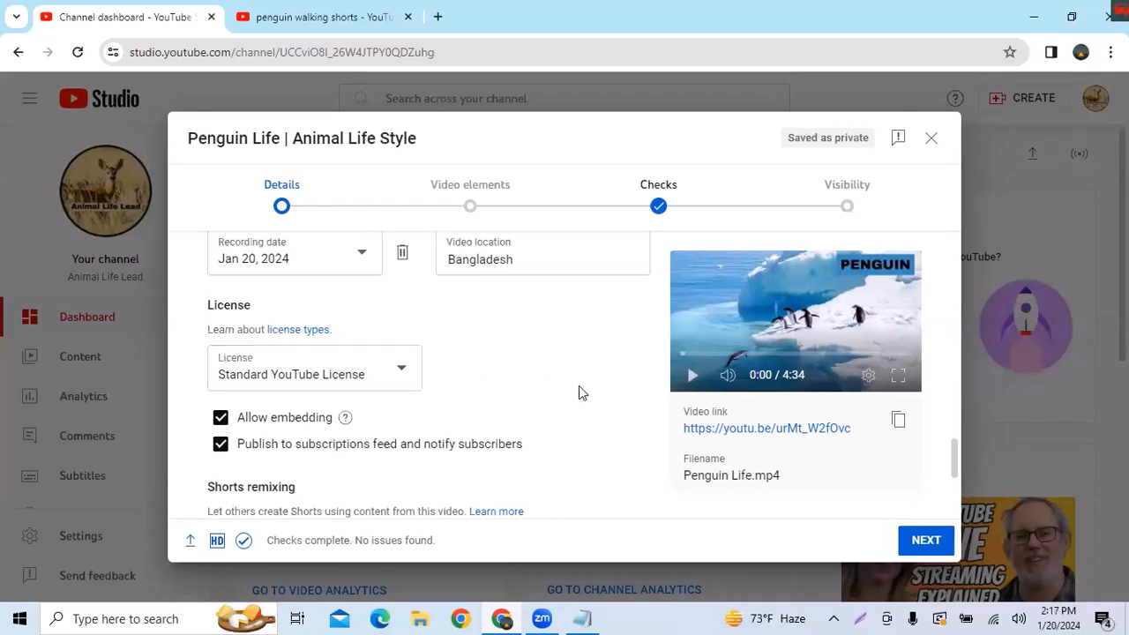
scroll(582, 393, "down", 2)
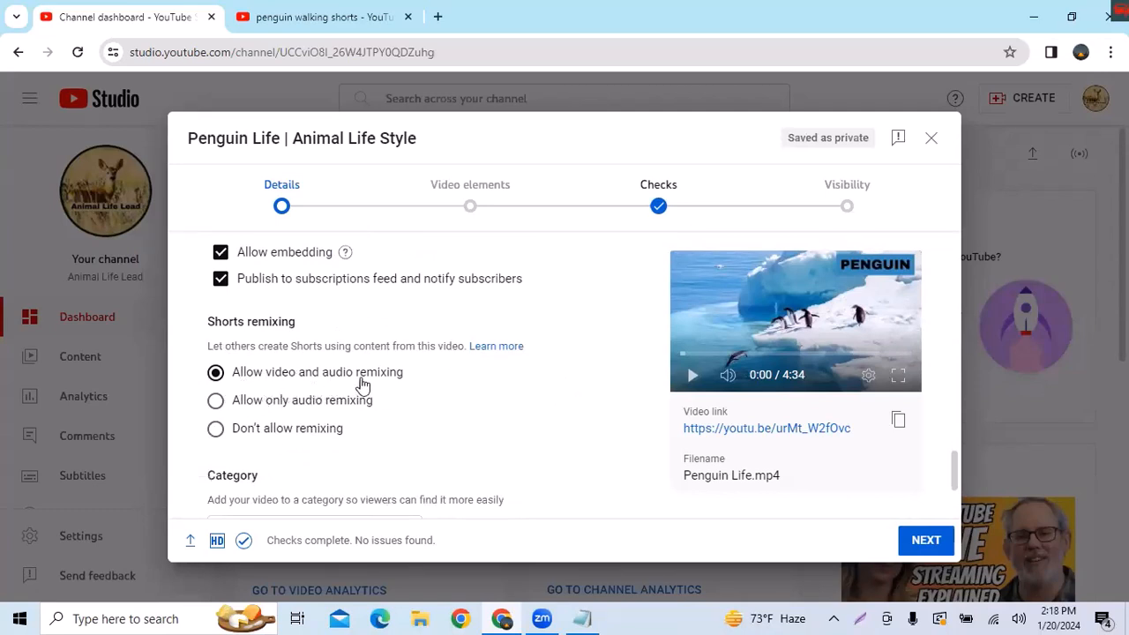
scroll(433, 397, "down", 1)
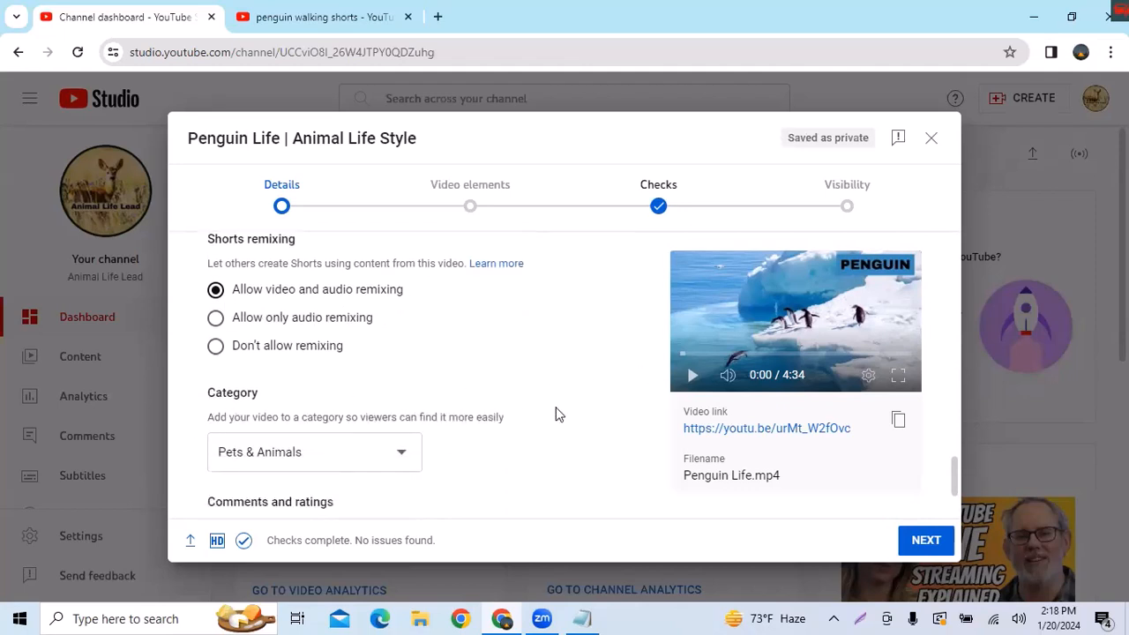
scroll(556, 415, "down", 1)
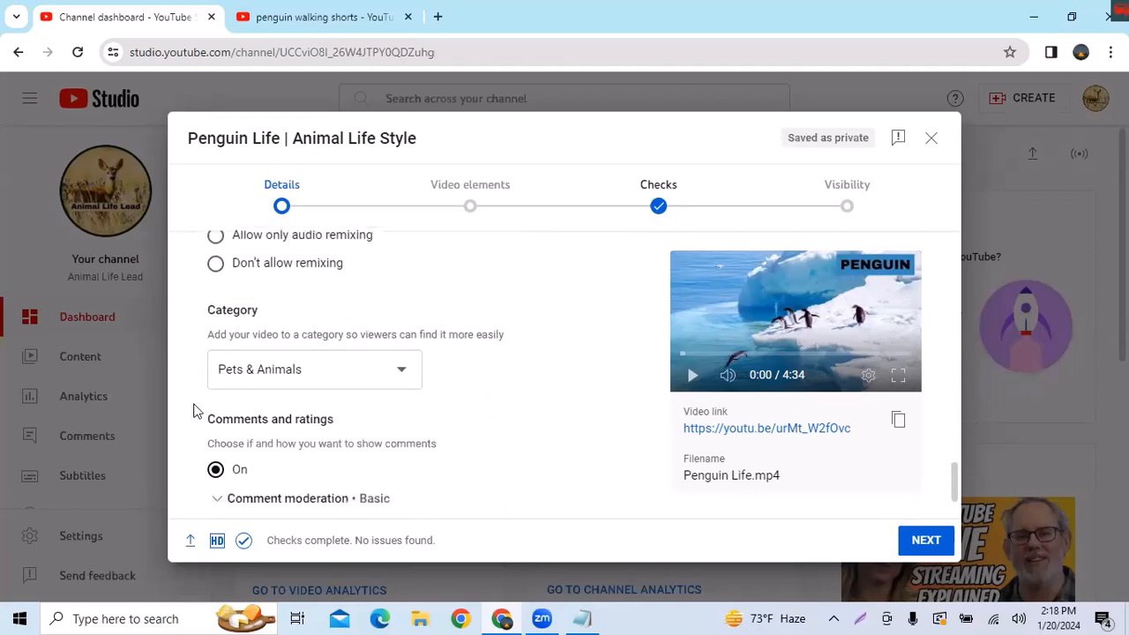
left_click(401, 373)
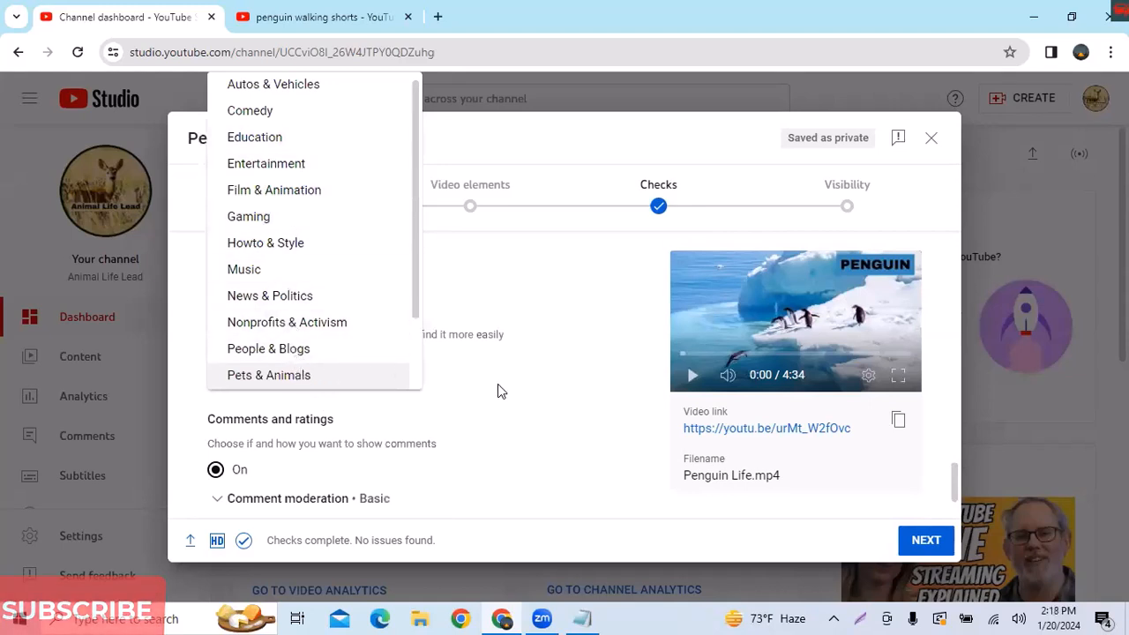
left_click(573, 396)
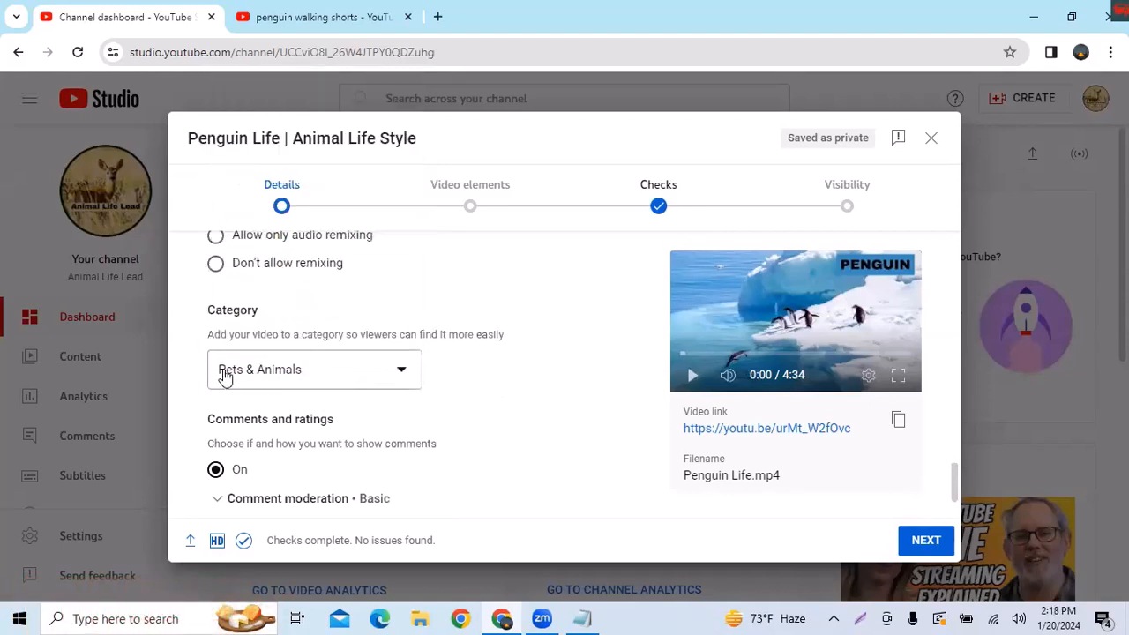
Turn off comments for the video in the comments and ratings settings.
scroll(511, 418, "down", 1)
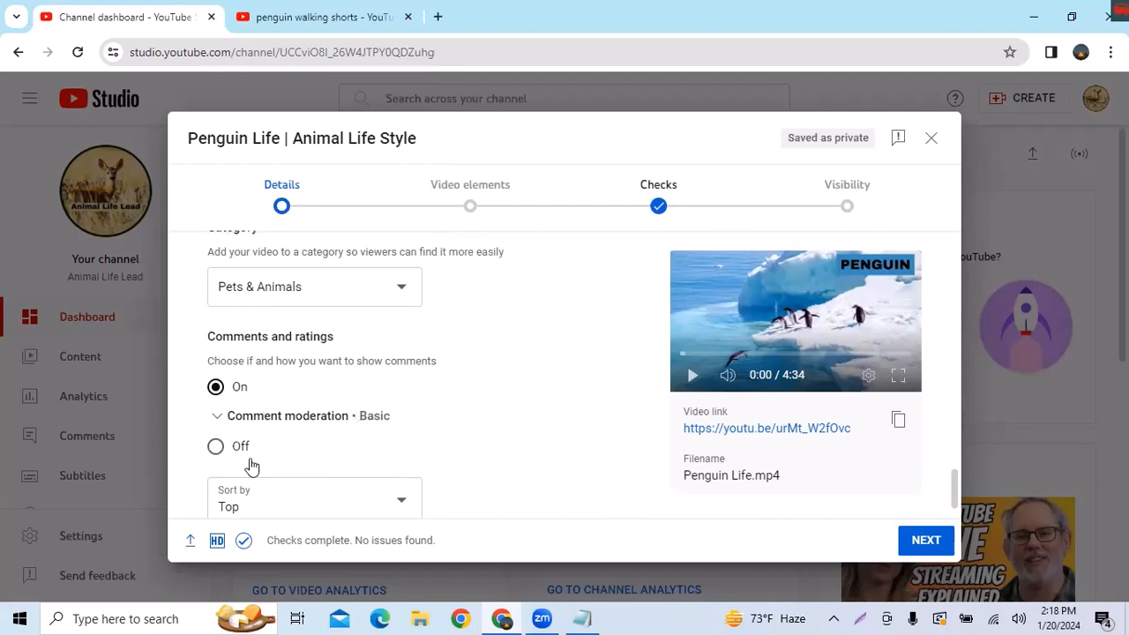
left_click(215, 447)
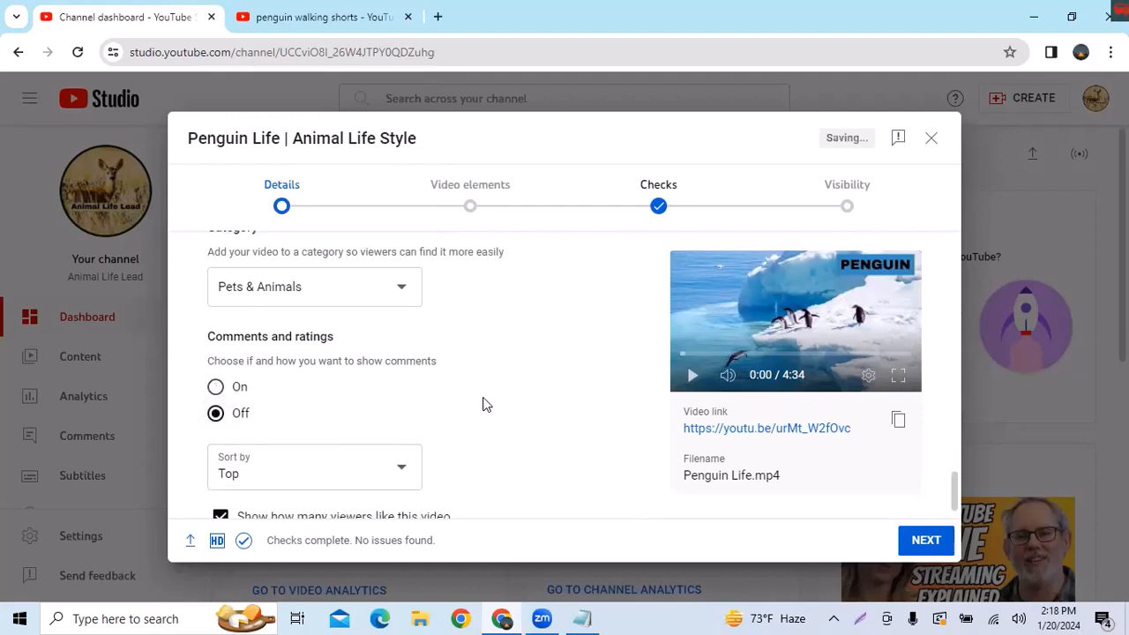
Turn comments on for the video and set them to sort by Newest.
left_click(216, 391)
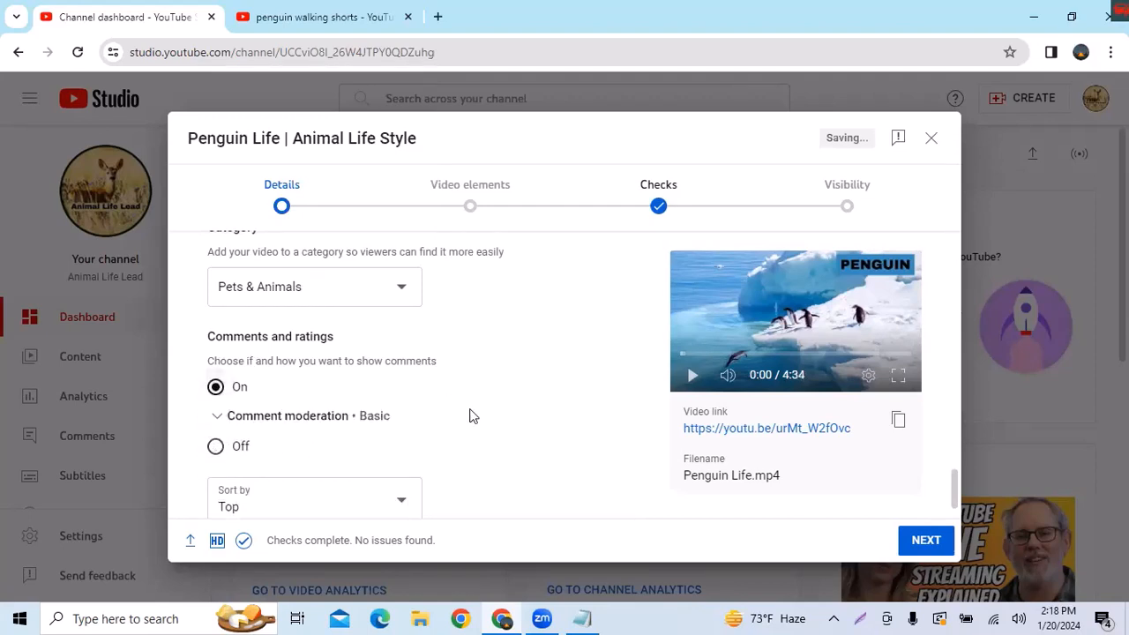
scroll(469, 416, "down", 1)
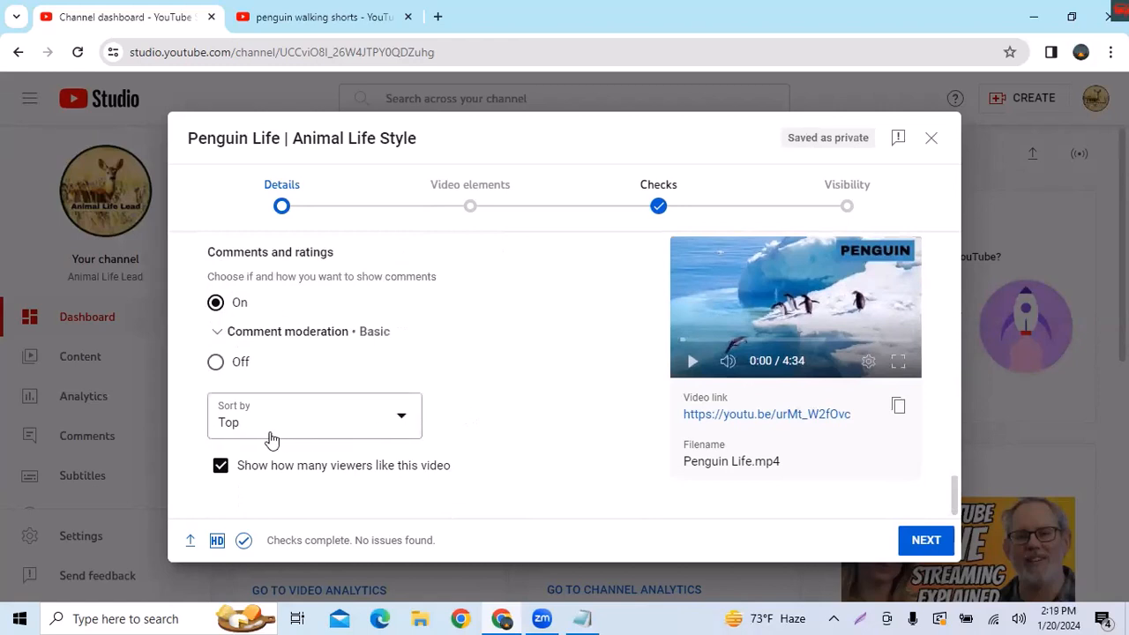
left_click(402, 421)
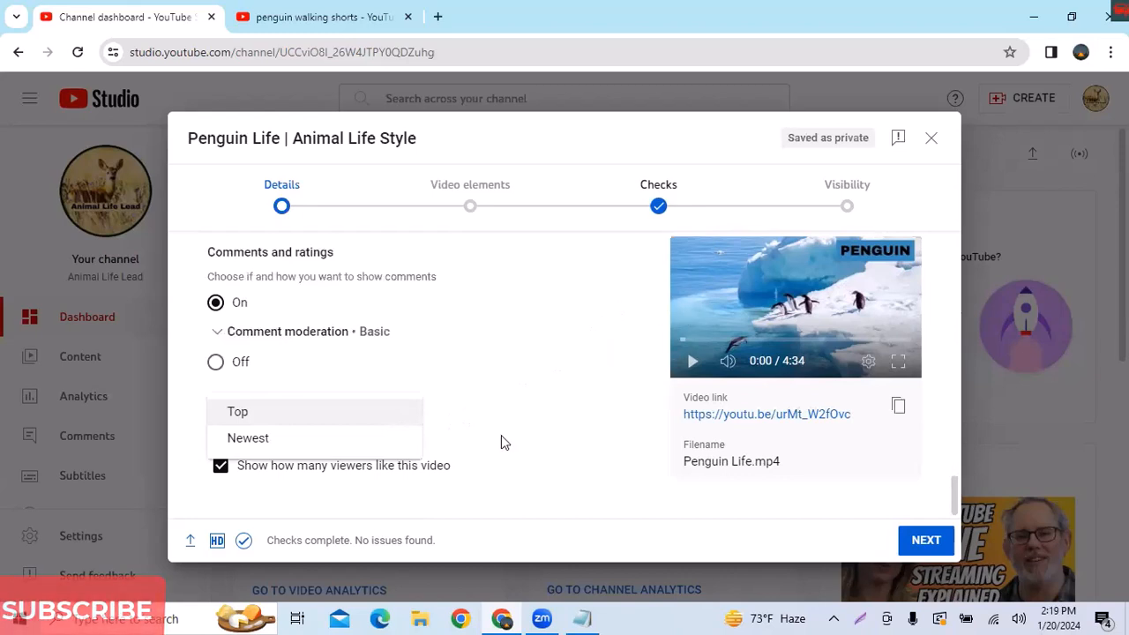
left_click(302, 446)
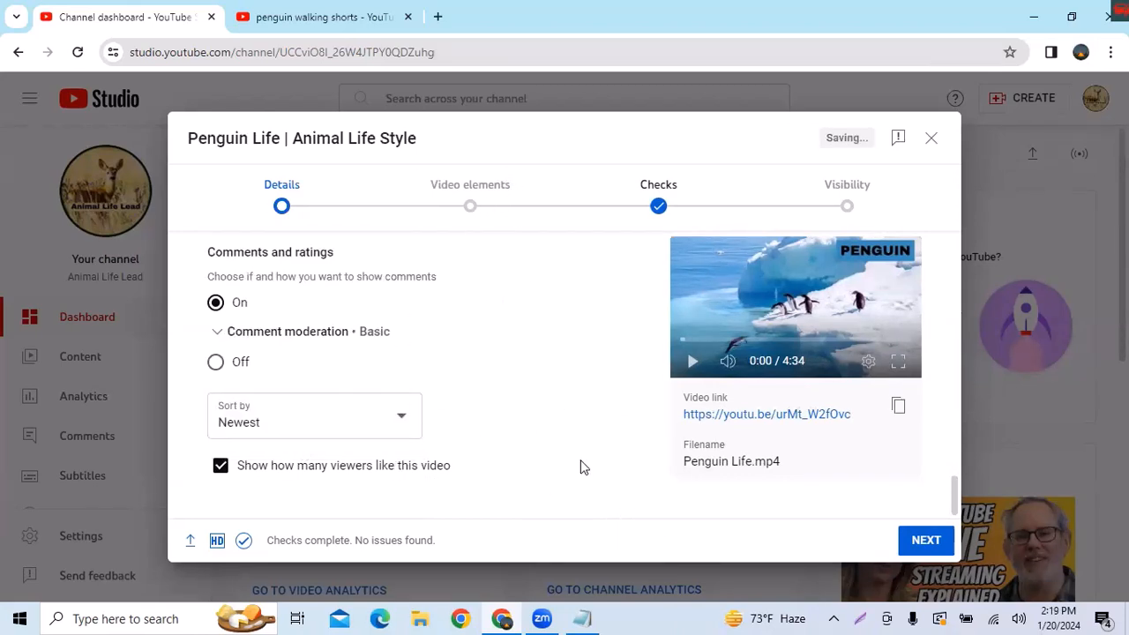
scroll(583, 467, "up", 10)
scroll(600, 423, "down", 3)
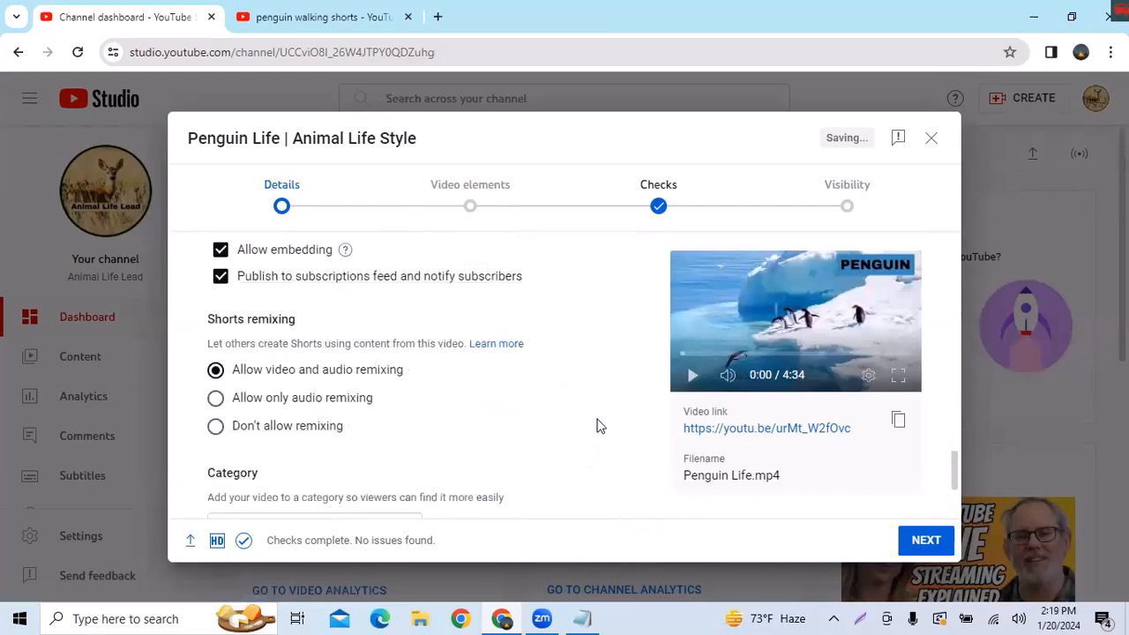
scroll(599, 426, "down", 4)
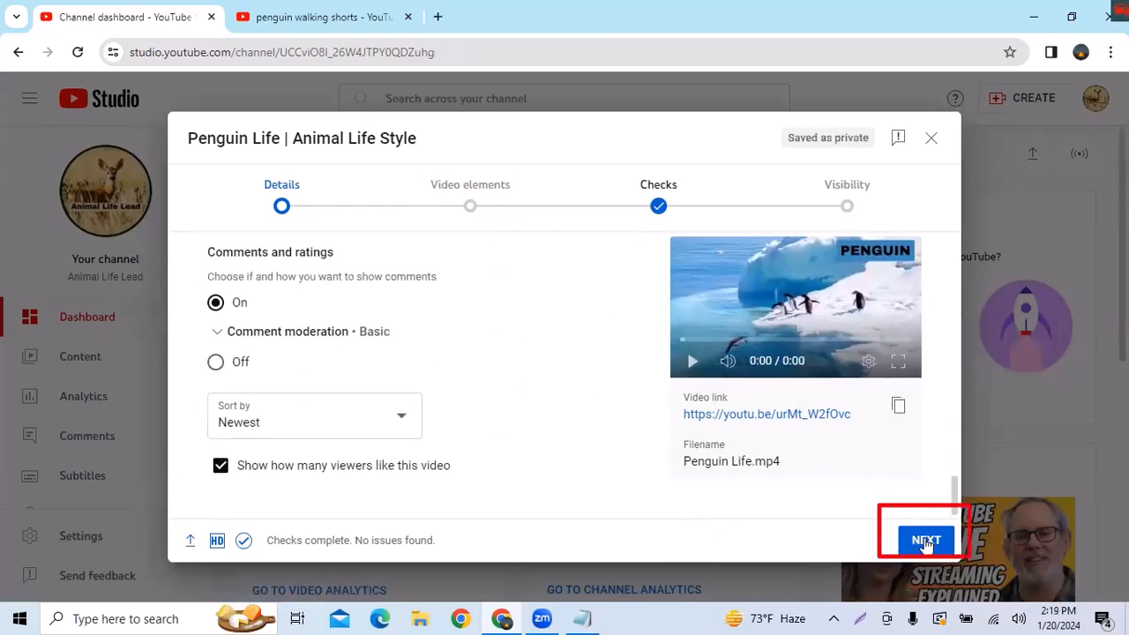
Add an end screen to the video using the "1 video, 1 subscribe" template and save it.
left_click(925, 539)
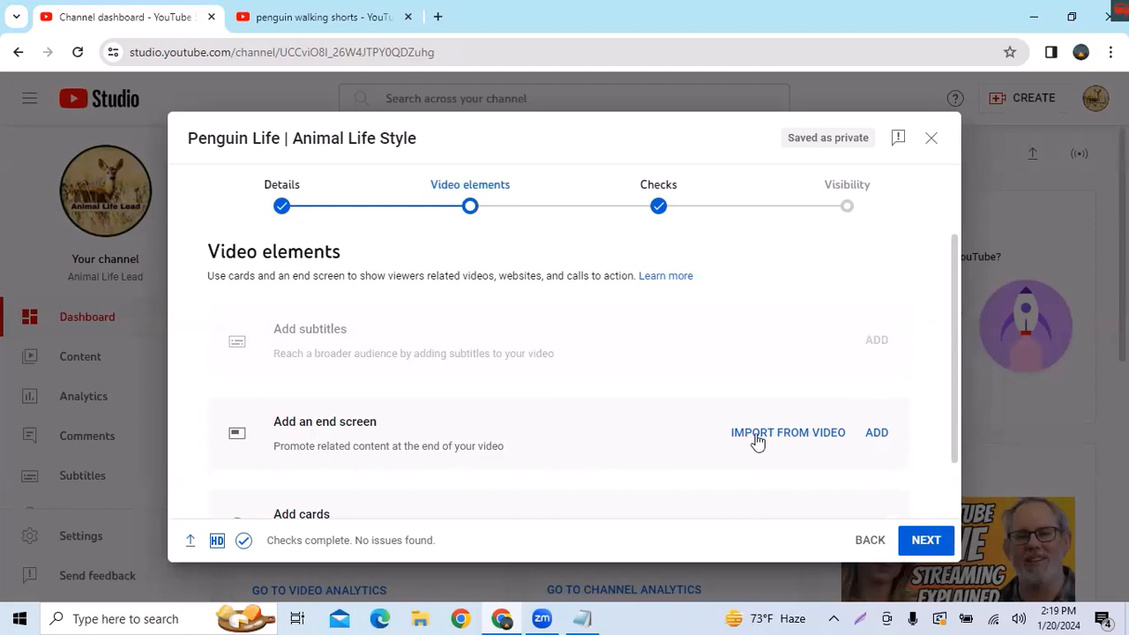
left_click(877, 433)
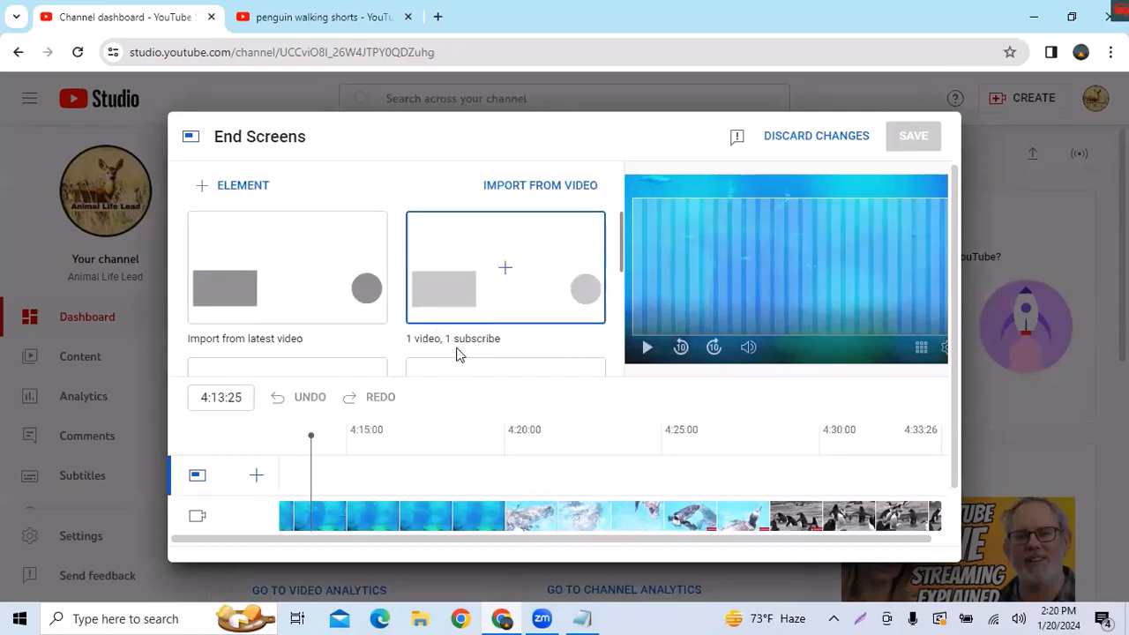
left_click(508, 273)
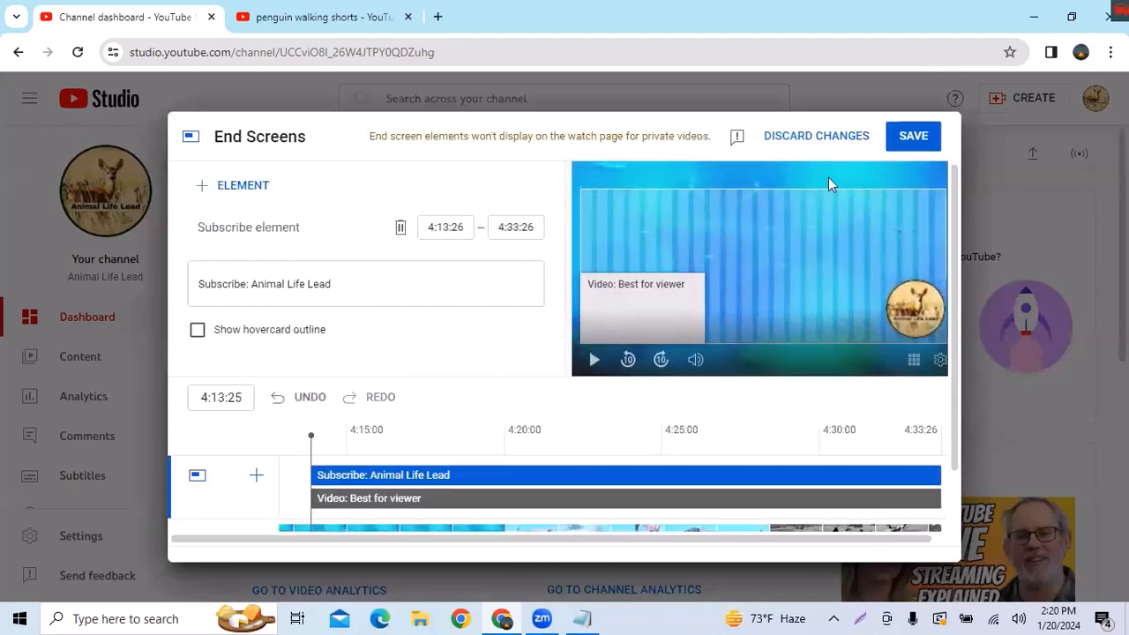
left_click(915, 134)
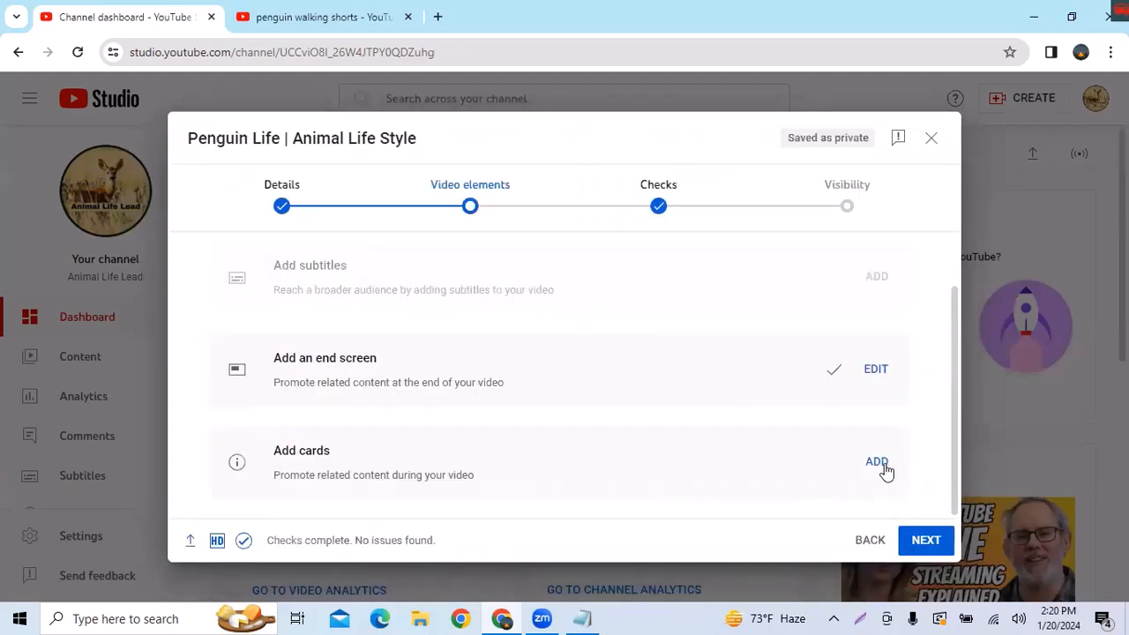
Add a video card at 0:00:00 linking to "Dogs and Cats Playing | Animal Life" and save it.
left_click(882, 463)
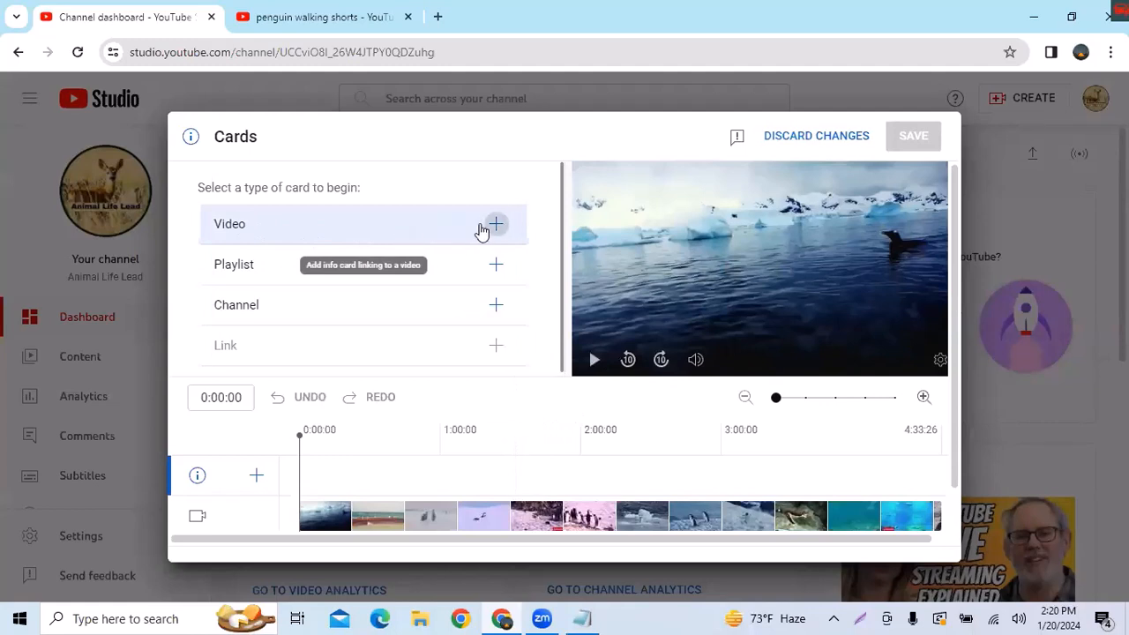
left_click(487, 225)
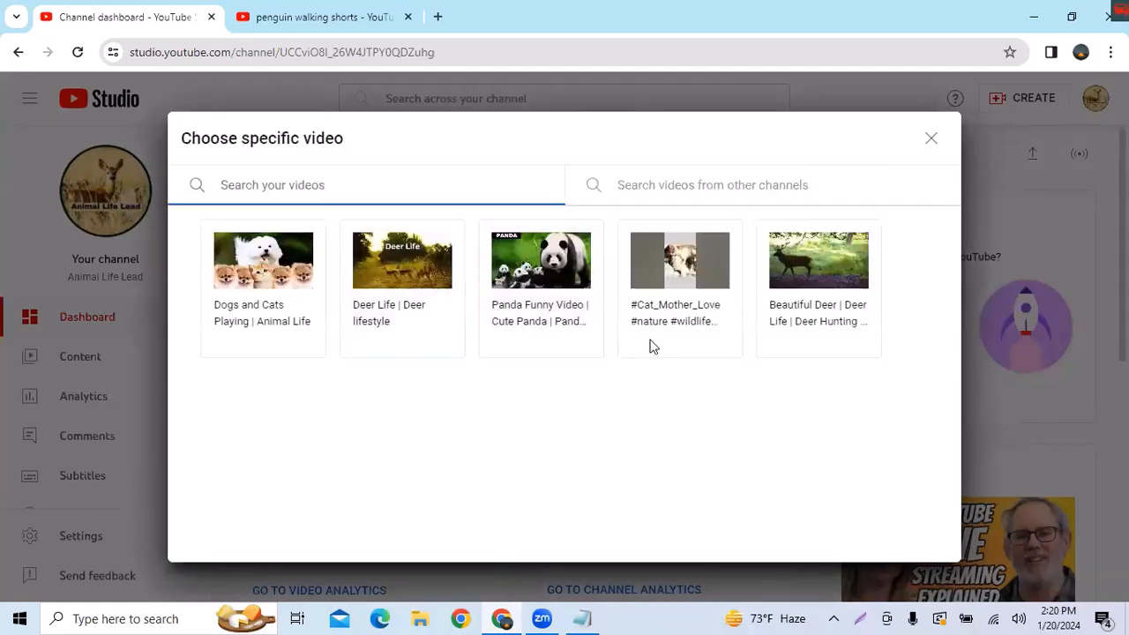
left_click(274, 287)
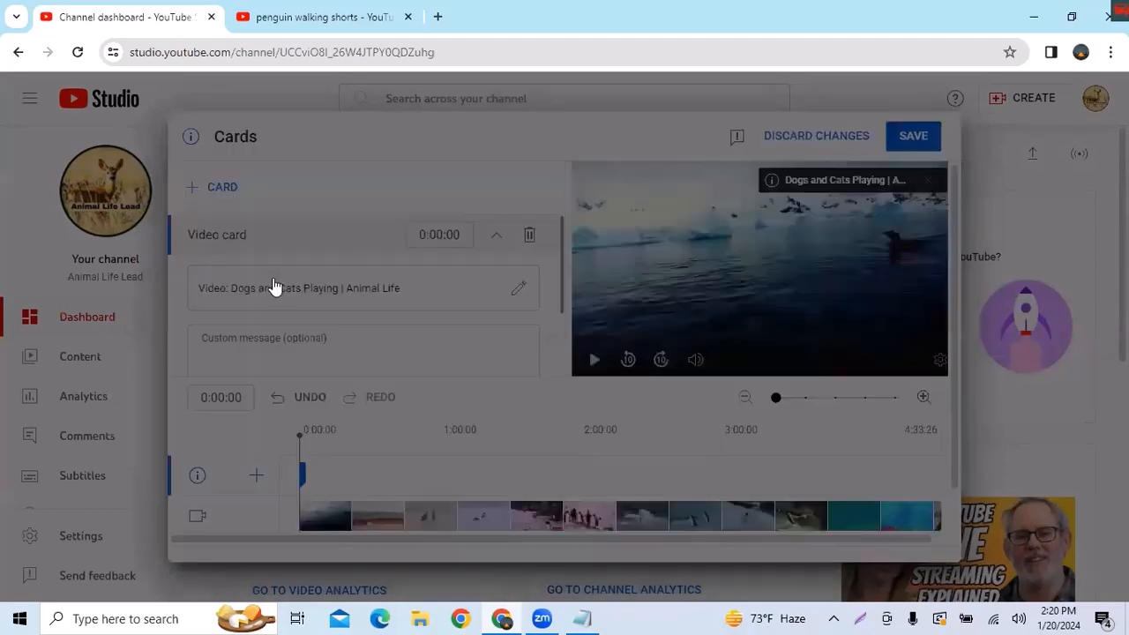
left_click(913, 138)
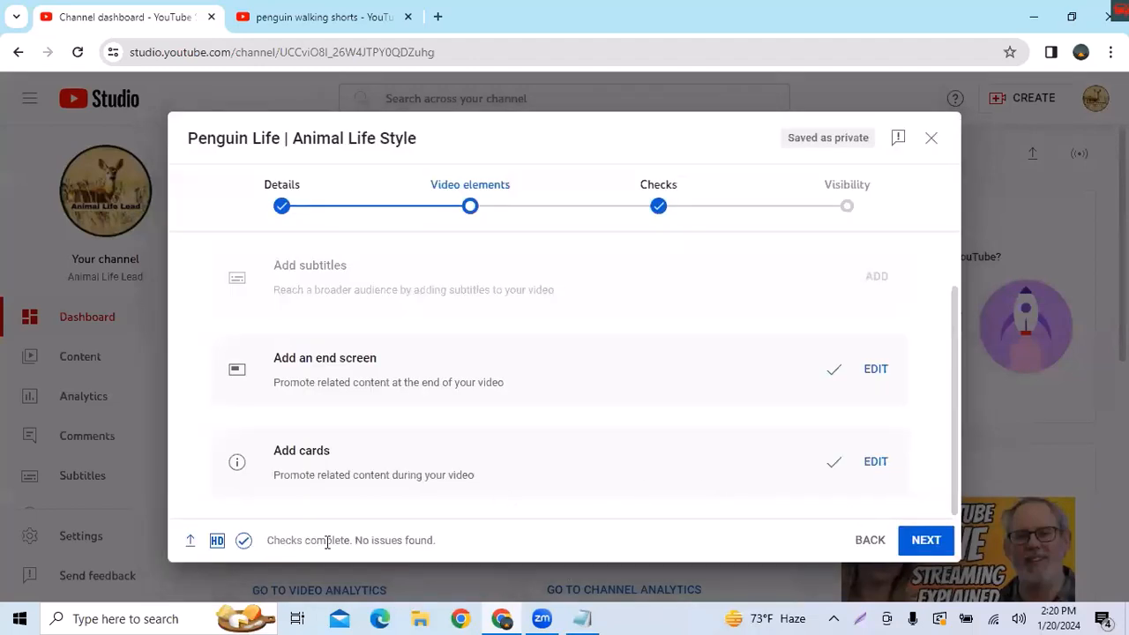
Proceed past the checks to the visibility stage, set the video to Public and publish it.
left_click(926, 542)
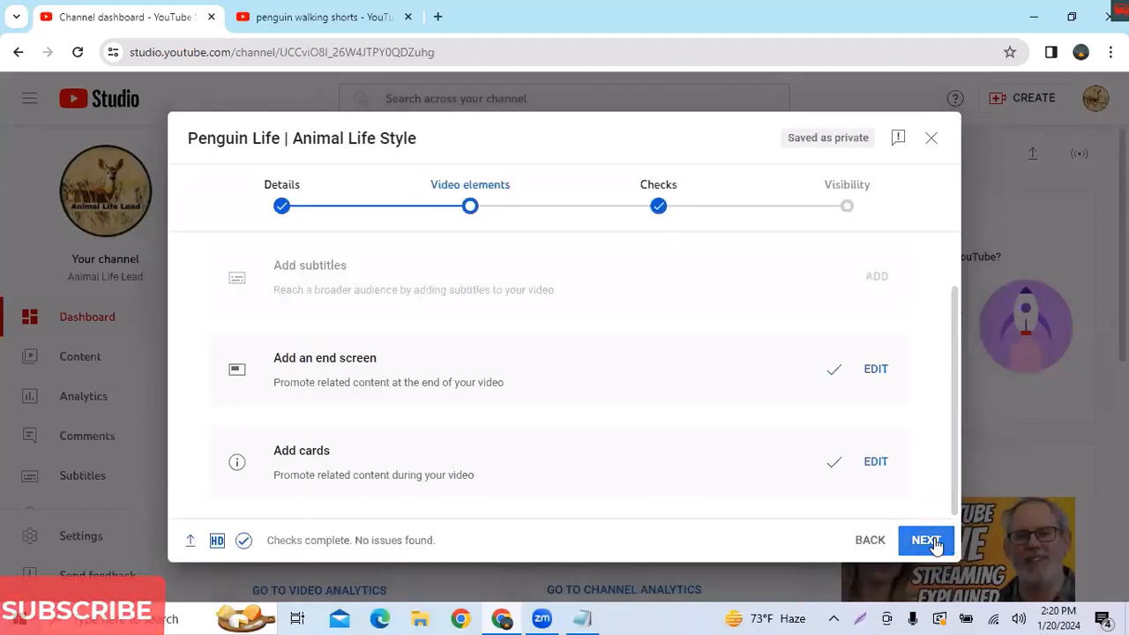
left_click(925, 541)
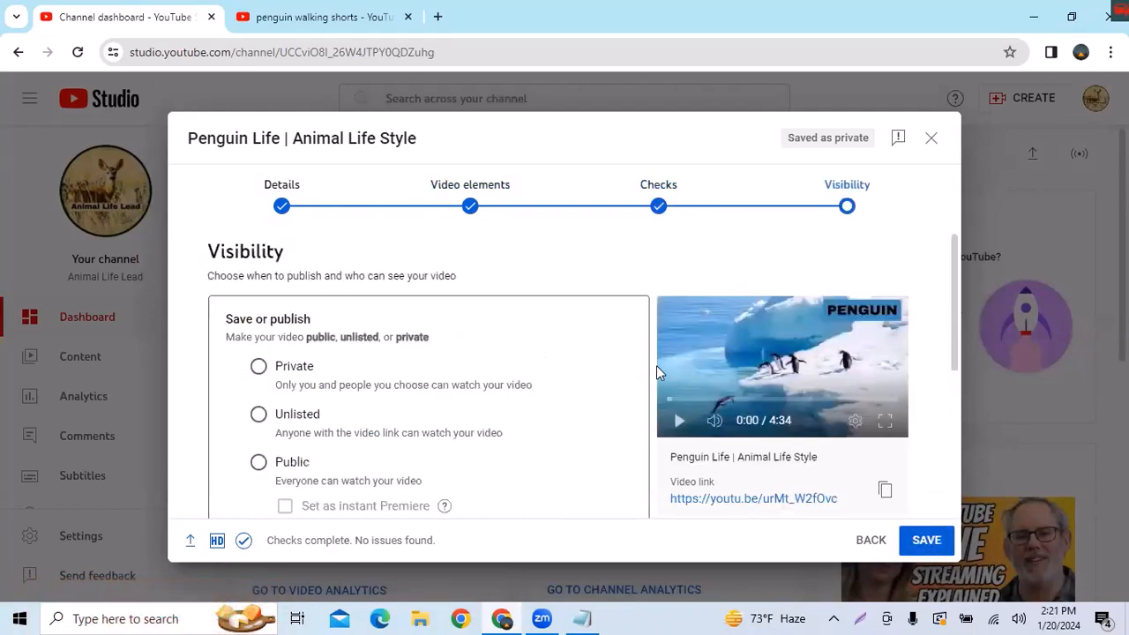
scroll(572, 385, "down", 2)
scroll(643, 377, "up", 1)
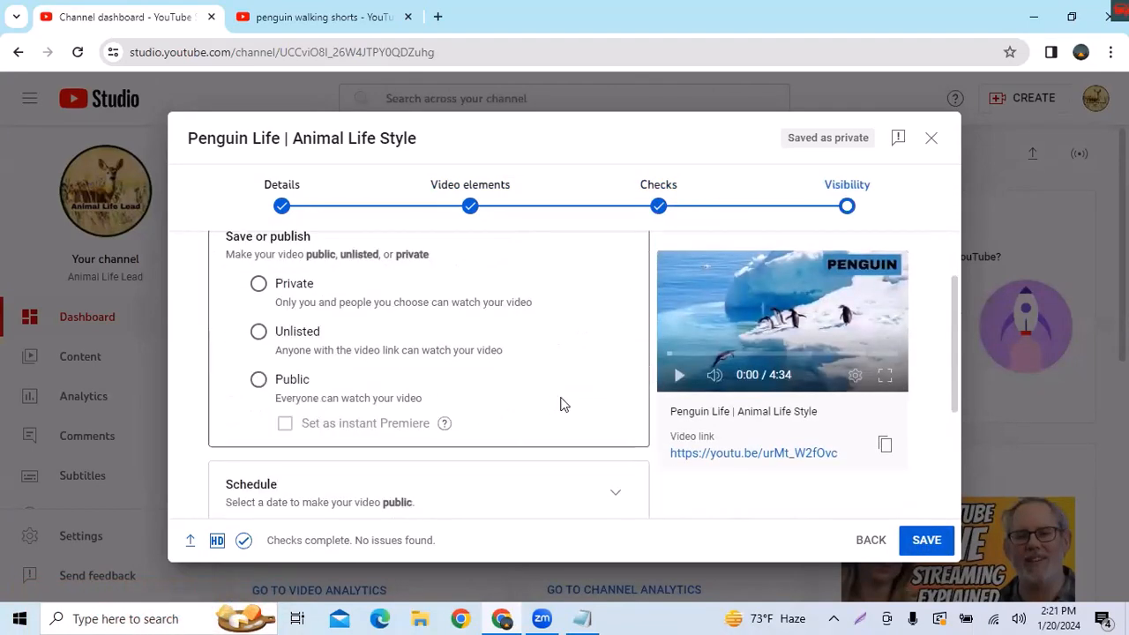
left_click(258, 381)
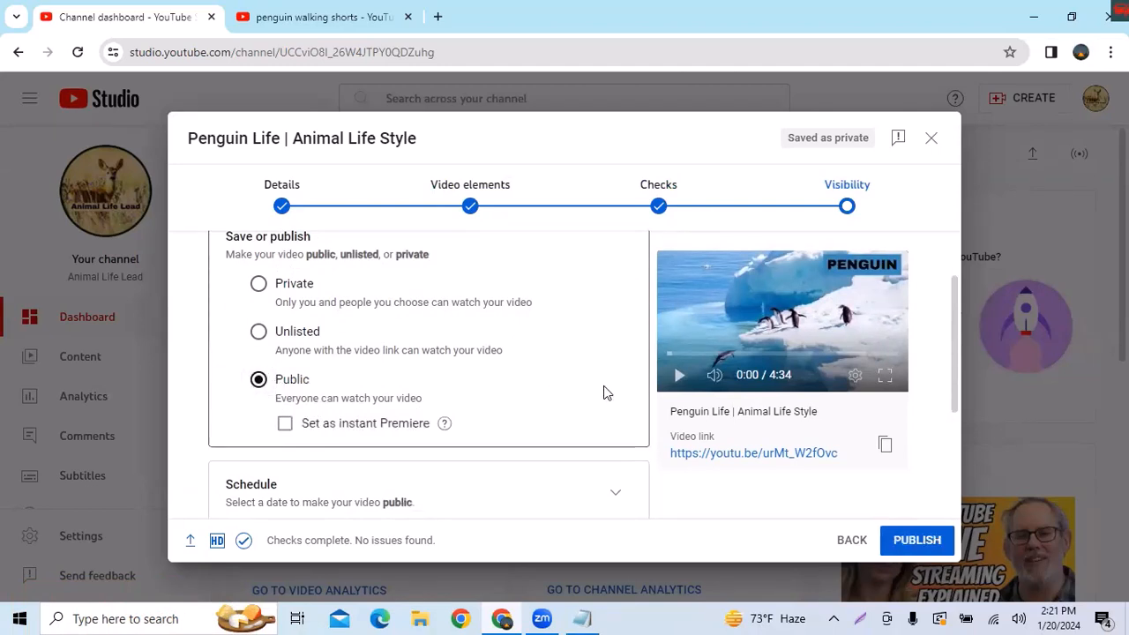
left_click(917, 541)
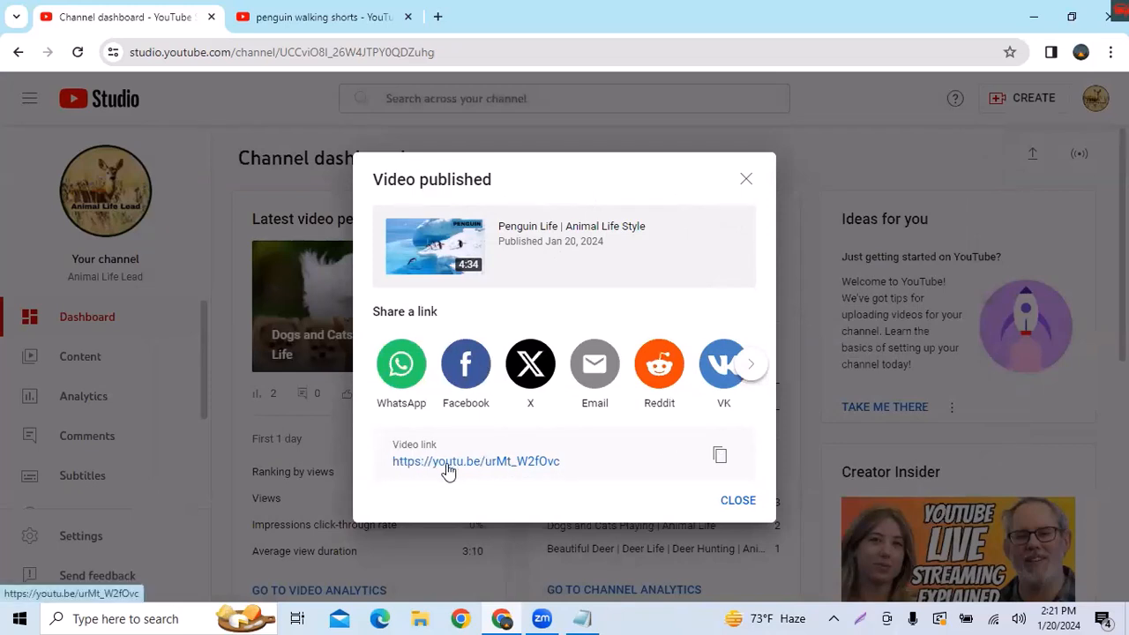
Copy the published video's link and forward the video to a frequently contacted person through the WhatsApp app, closing WhatsApp and its sharing page when done.
left_click(720, 457)
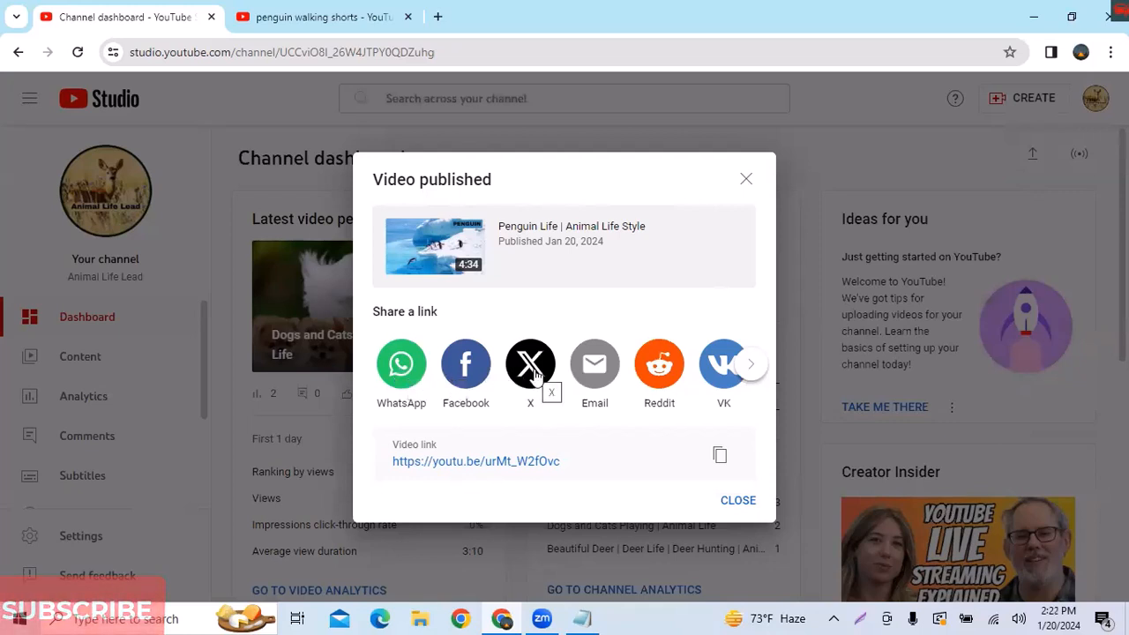
left_click(401, 366)
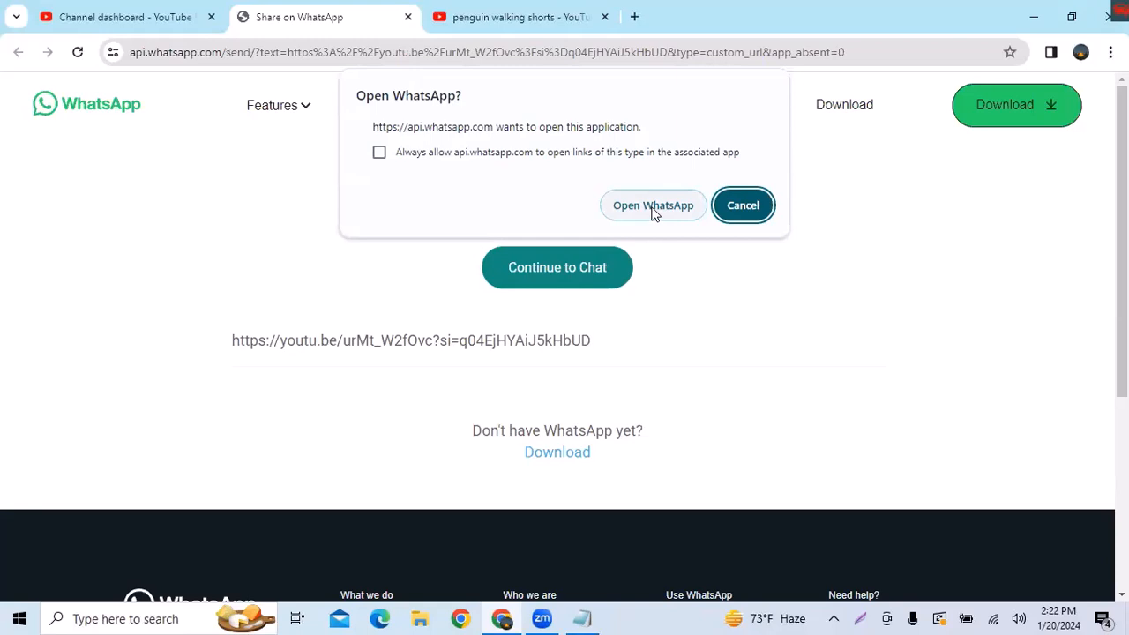
left_click(653, 206)
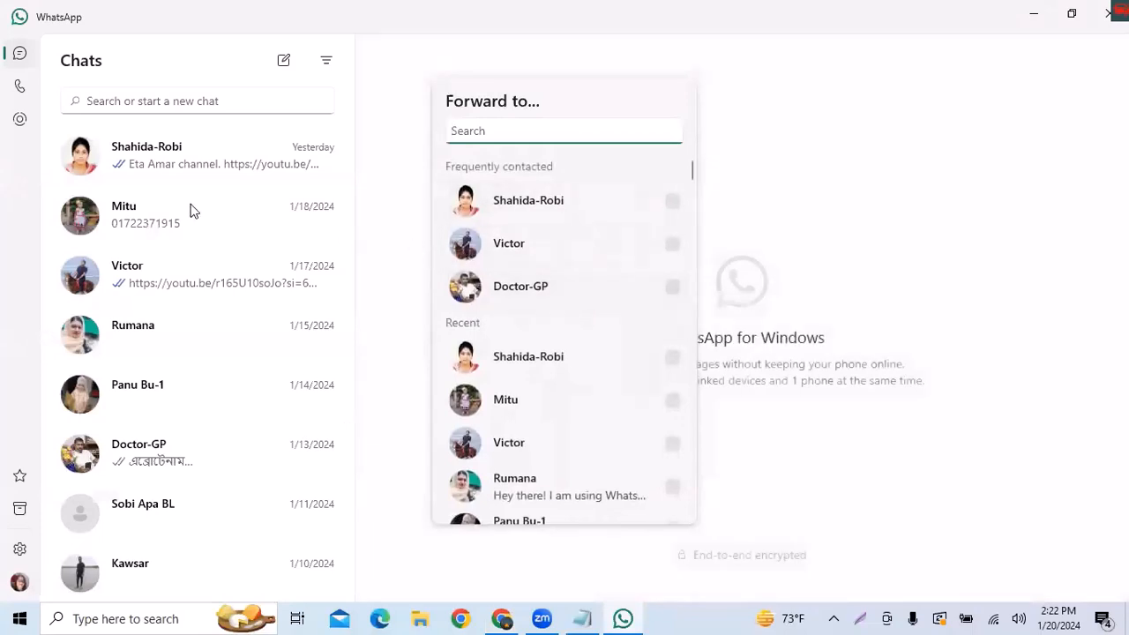
left_click(565, 250)
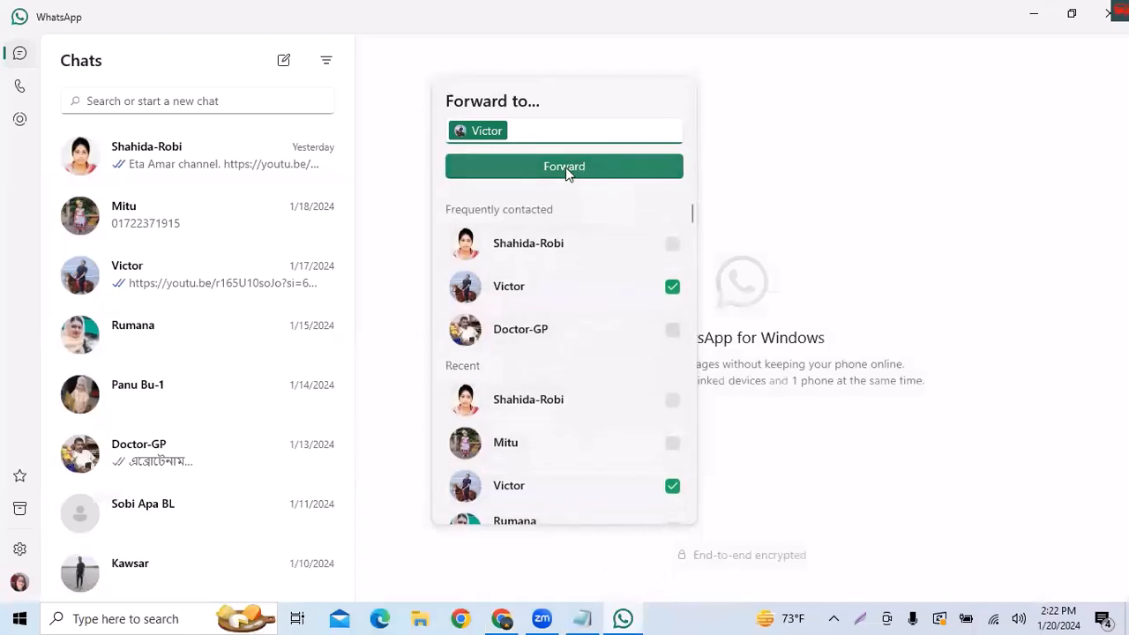
left_click(539, 167)
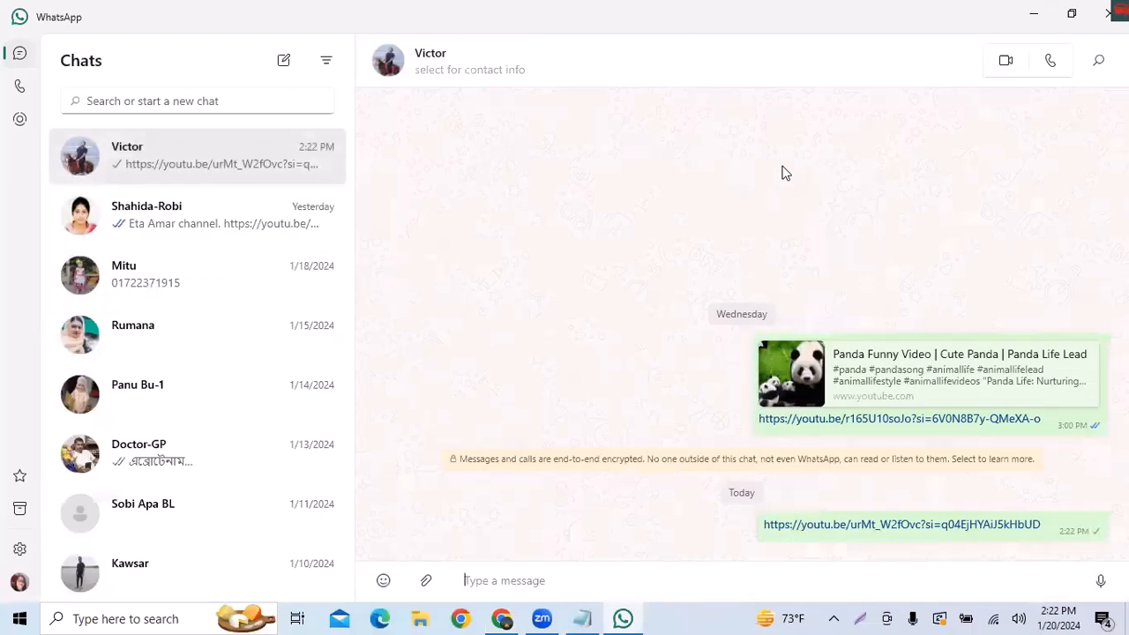
left_click(1108, 13)
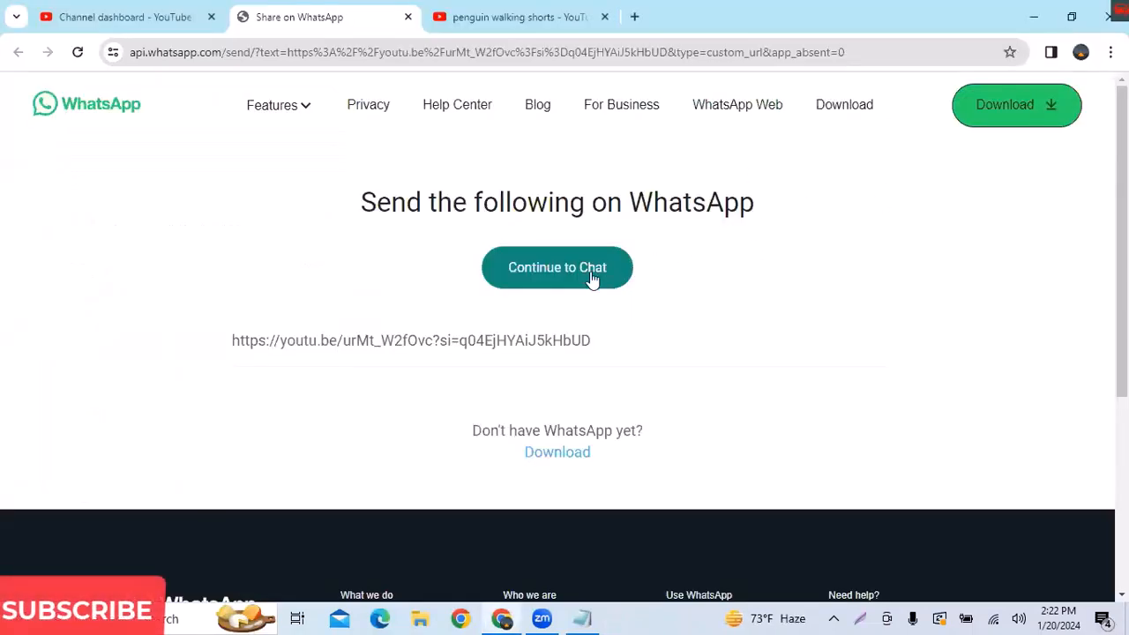
left_click(407, 17)
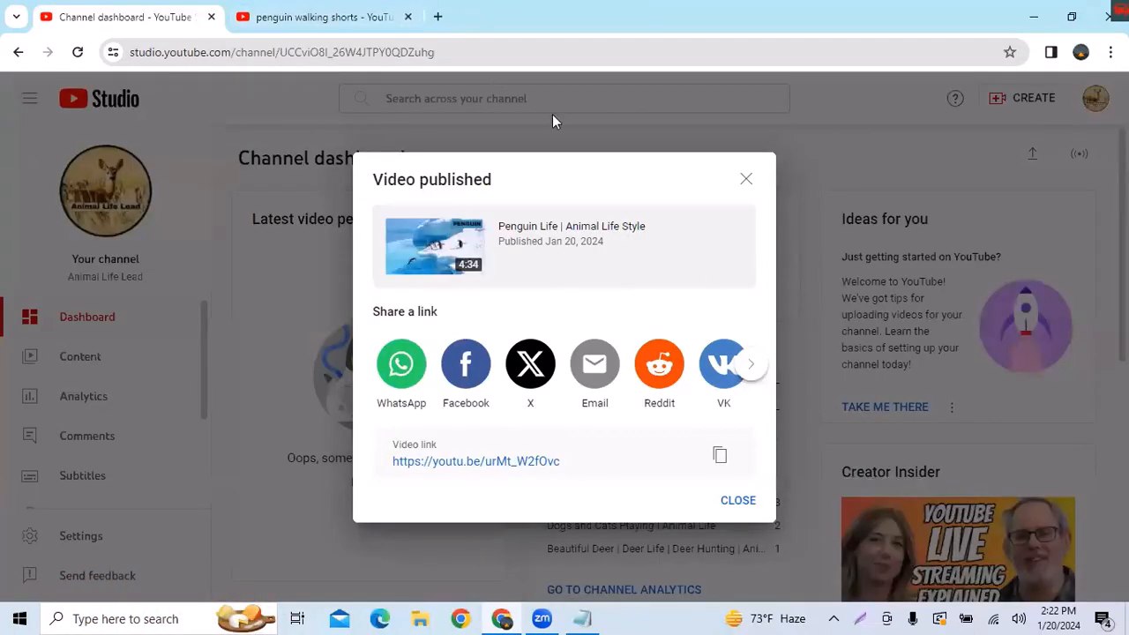
Close the published-video dialog and reload the channel dashboard to view the latest video's performance.
left_click(741, 502)
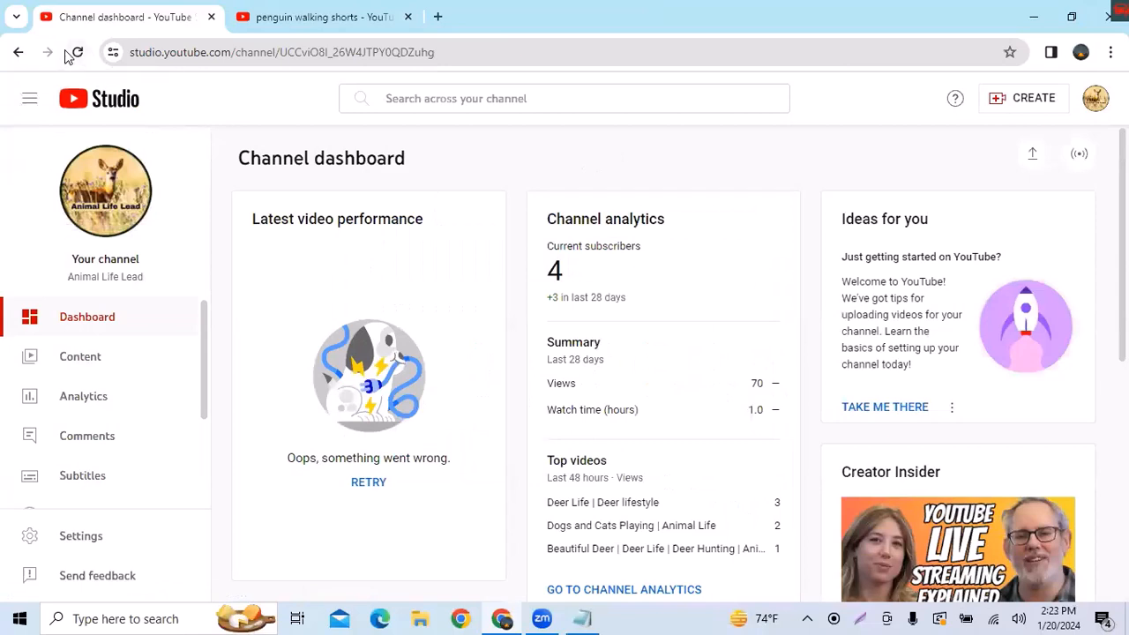
left_click(79, 54)
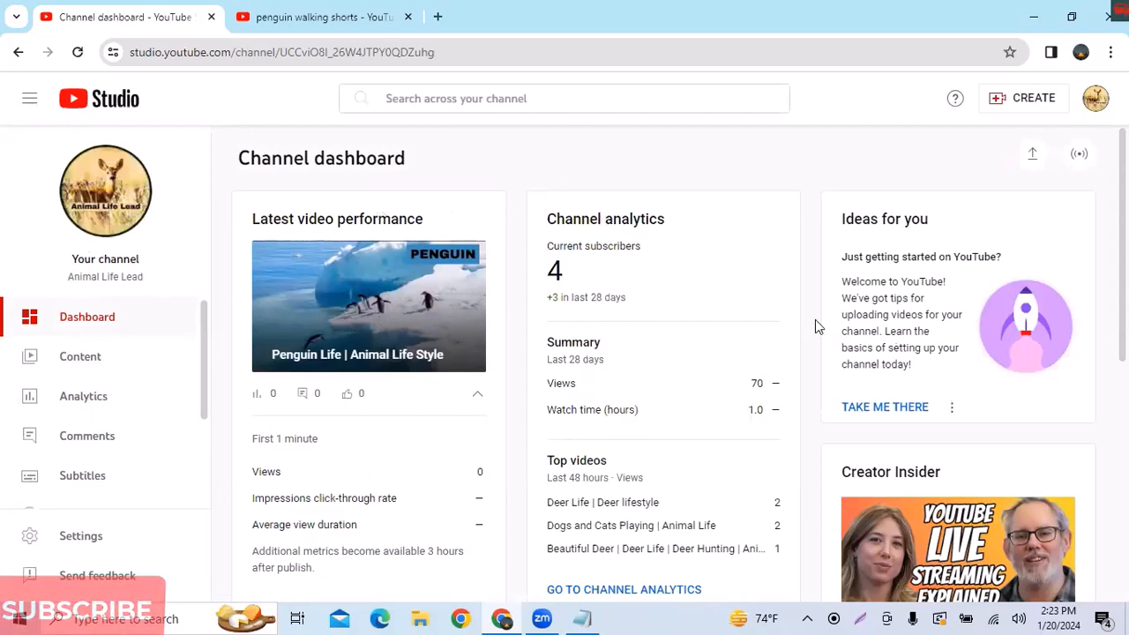
scroll(815, 319, "down", 2)
scroll(806, 371, "up", 2)
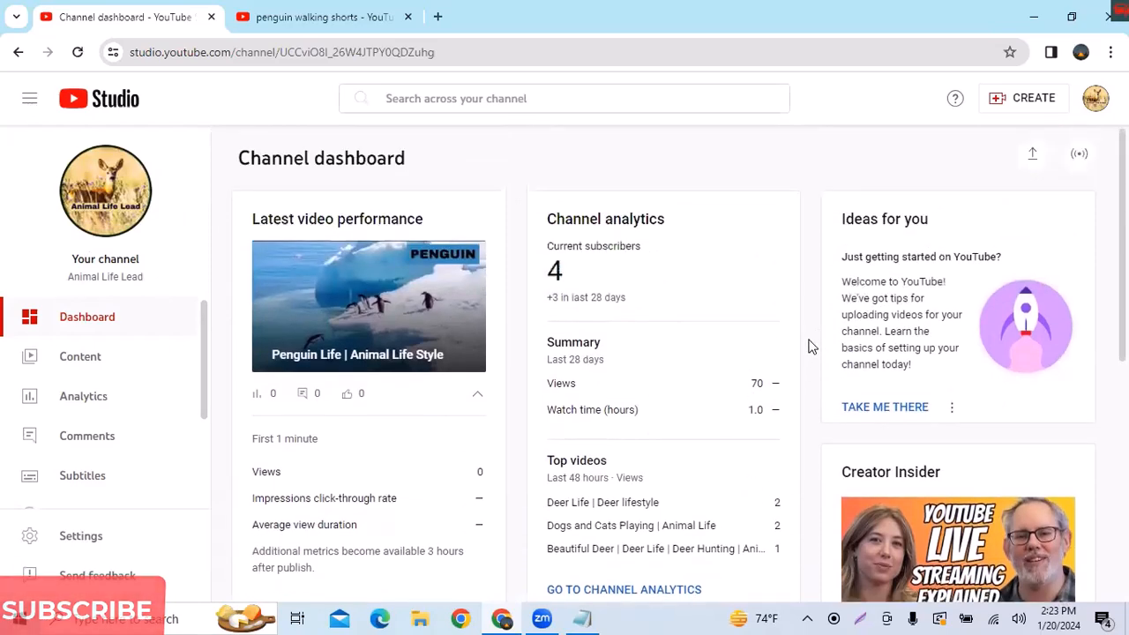